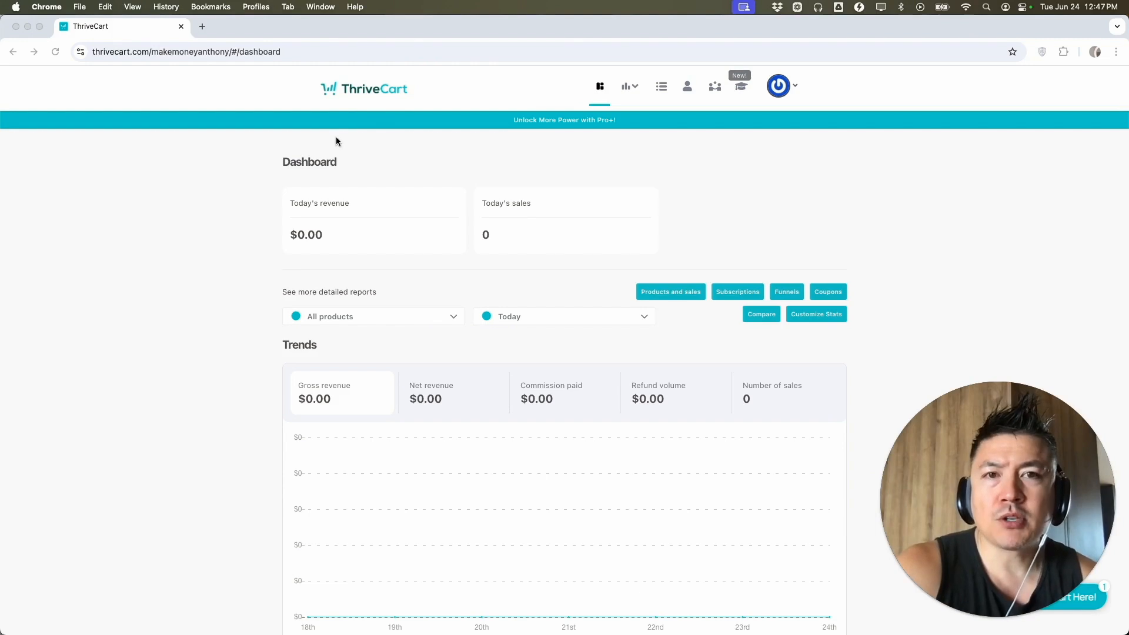
# Create a new digital product from the products list.
pyautogui.click(662, 88)
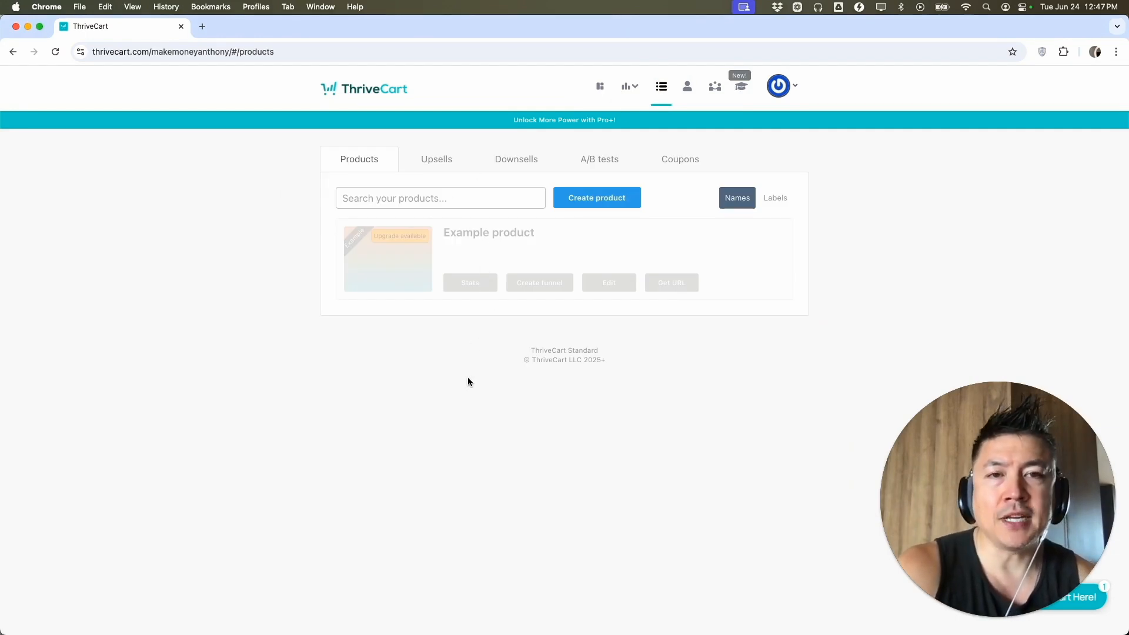
pyautogui.click(594, 202)
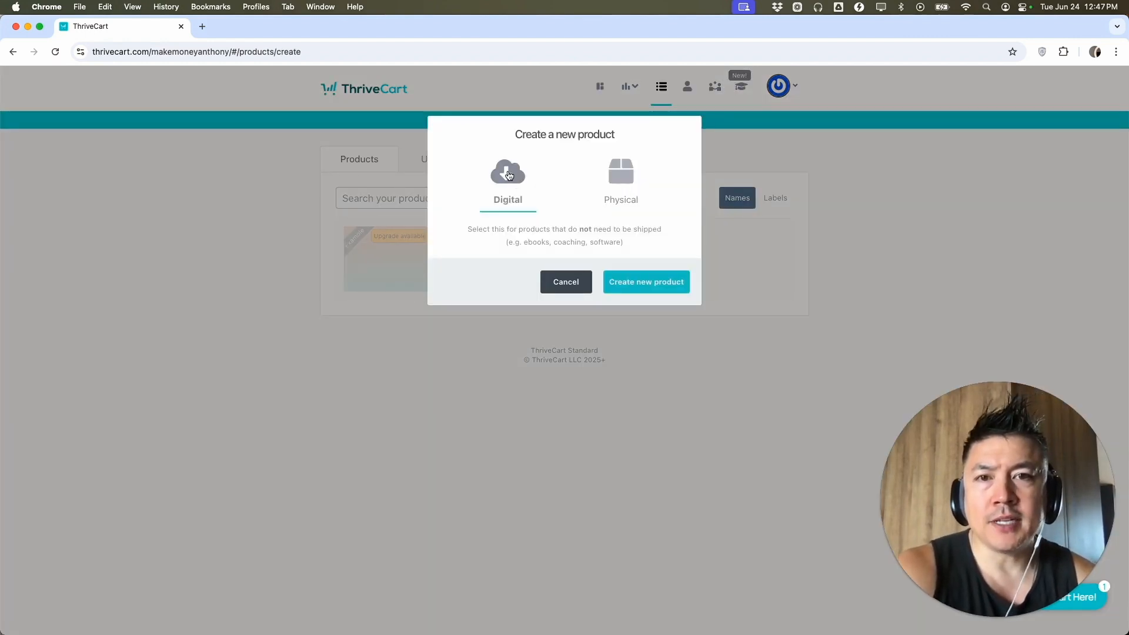
pyautogui.click(656, 286)
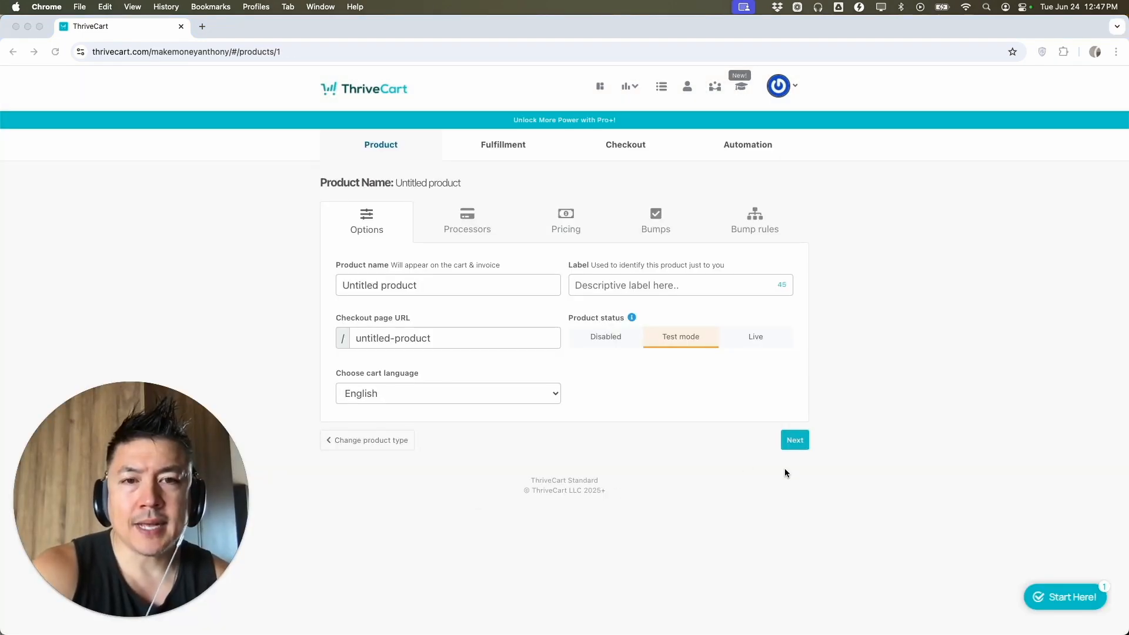
# Name the product "Taco Recipe From" followed by the seller's first name.
pyautogui.click(449, 284)
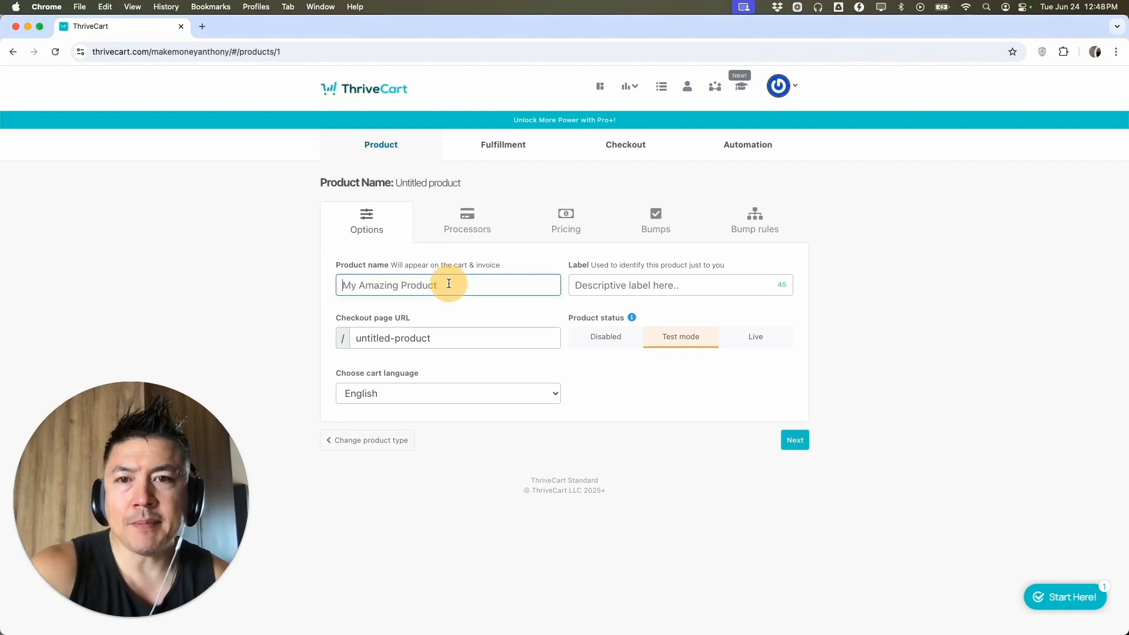
pyautogui.write('Taco Recipe From Anthony')
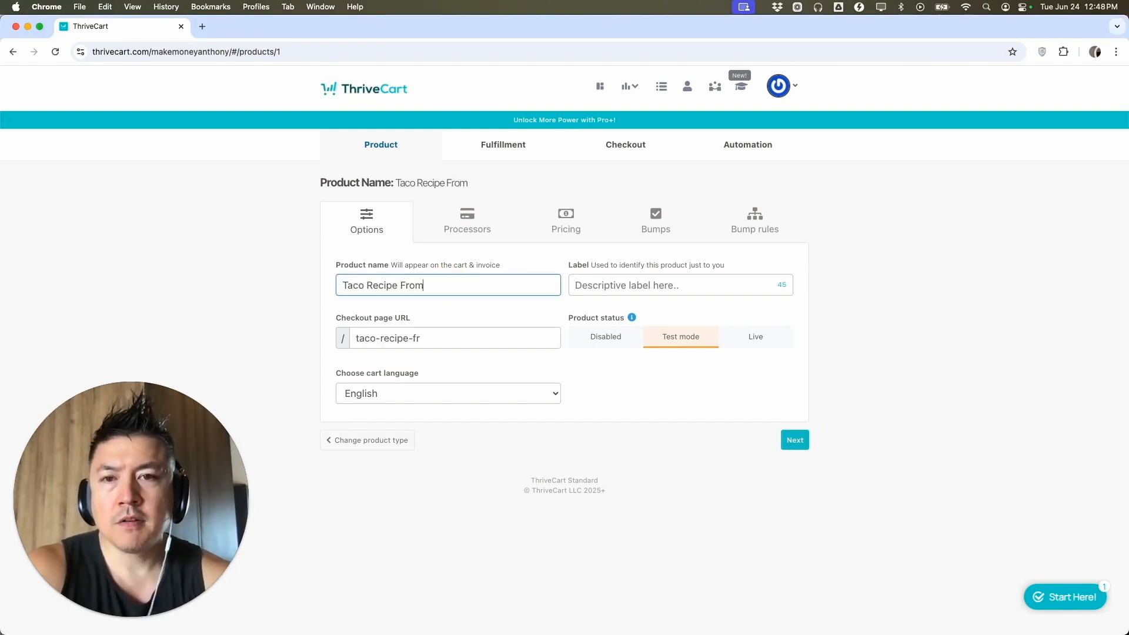
pyautogui.click(835, 313)
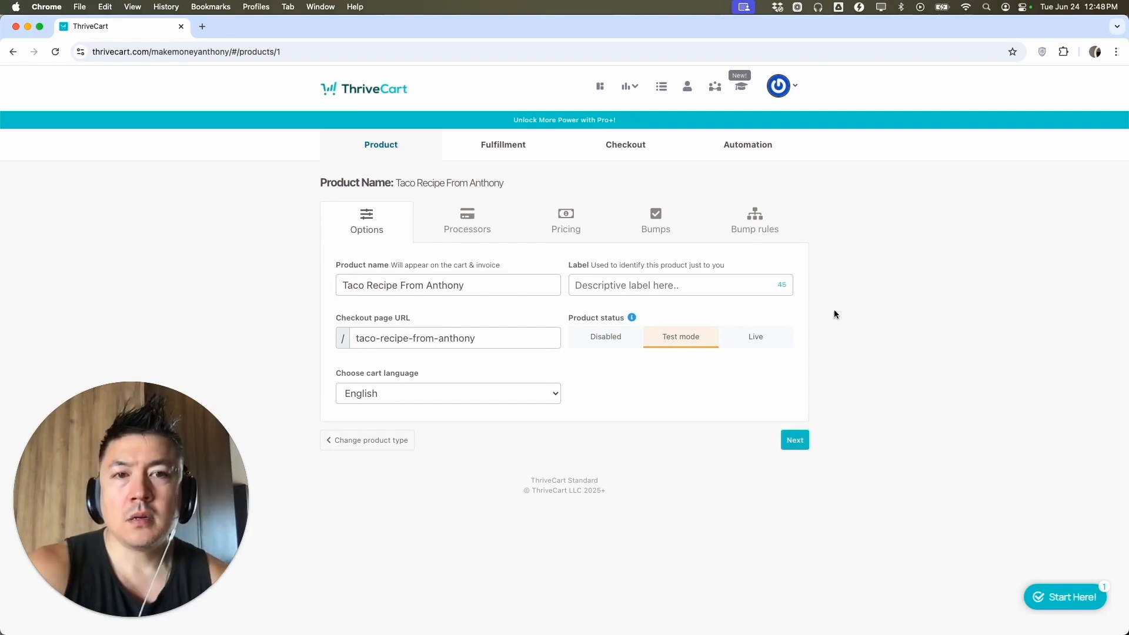
# Label the product "1 page pdf taco recipe for FB Groups".
pyautogui.click(647, 284)
pyautogui.write('1 pag')
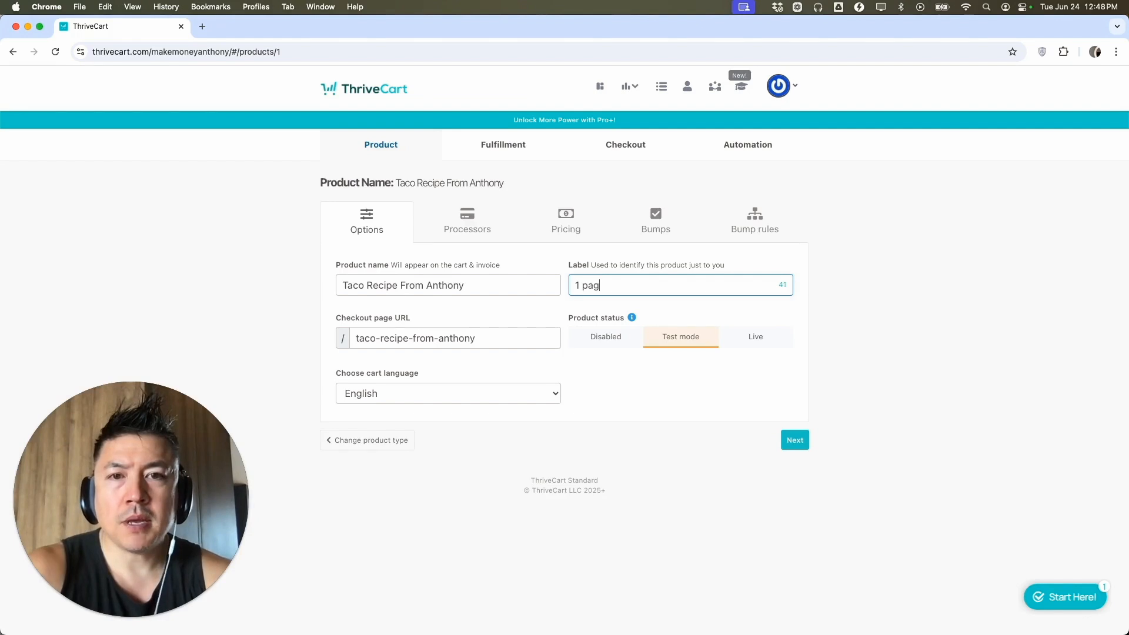
pyautogui.write('e pdf taco recip')
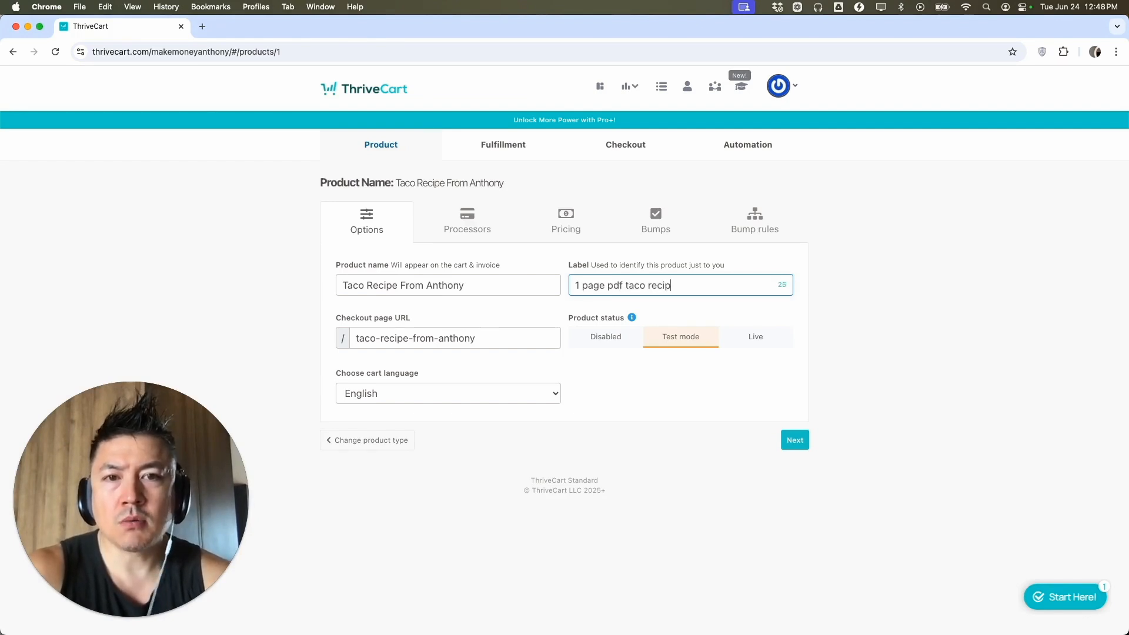
pyautogui.write('e for FB Groups')
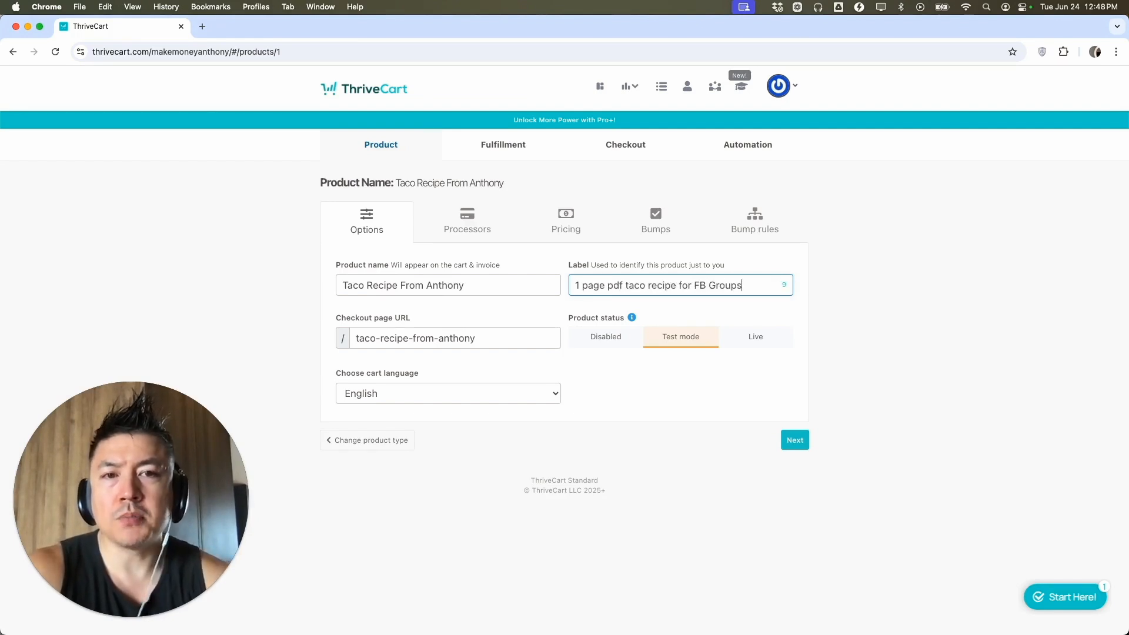
pyautogui.click(537, 352)
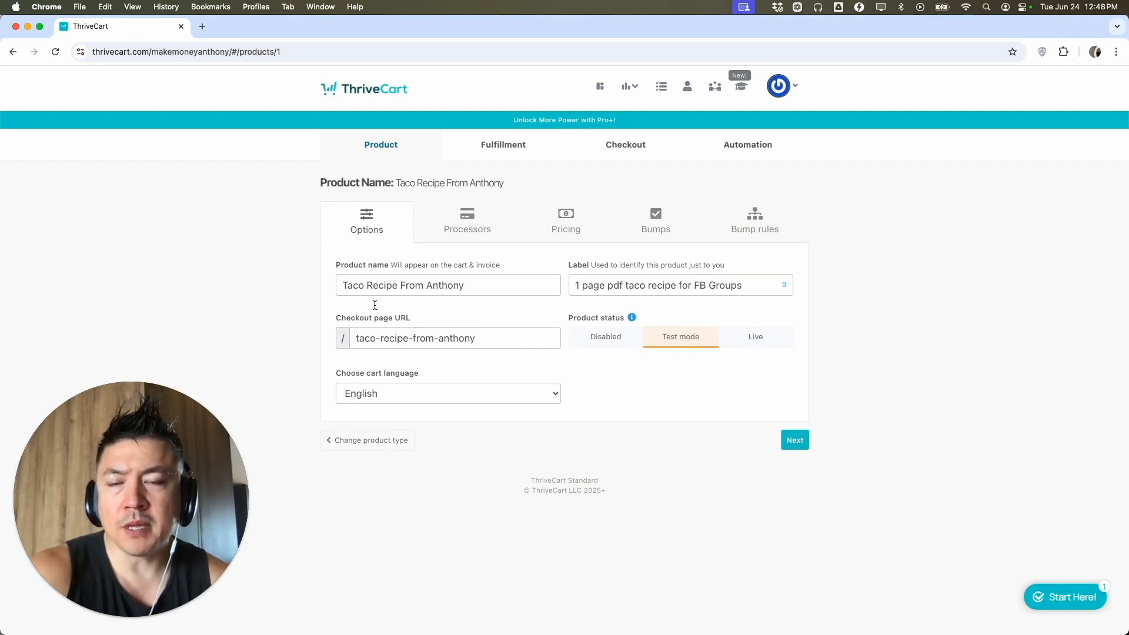
# Shorten the checkout page URL to taco-recipe.
pyautogui.click(491, 341)
pyautogui.doubleClick(459, 340)
pyautogui.press('BackSpace')
pyautogui.press('BackSpace')
pyautogui.press('BackSpace')
pyautogui.press('BackSpace')
pyautogui.press('BackSpace')
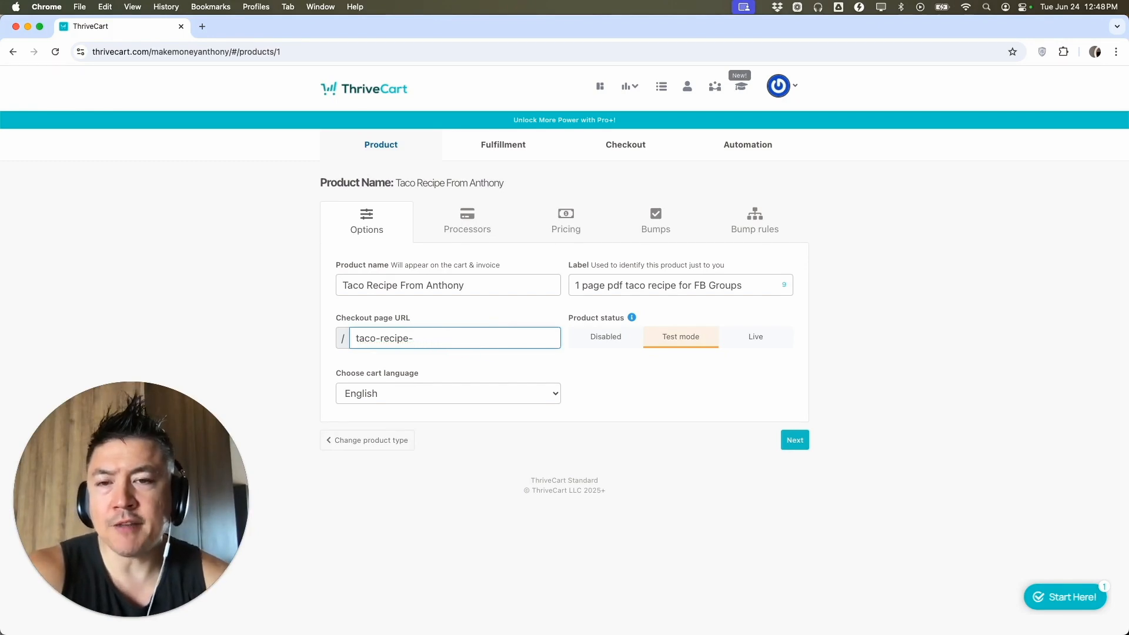
pyautogui.press('Tab')
# Choose English as the cart language.
pyautogui.click(447, 394)
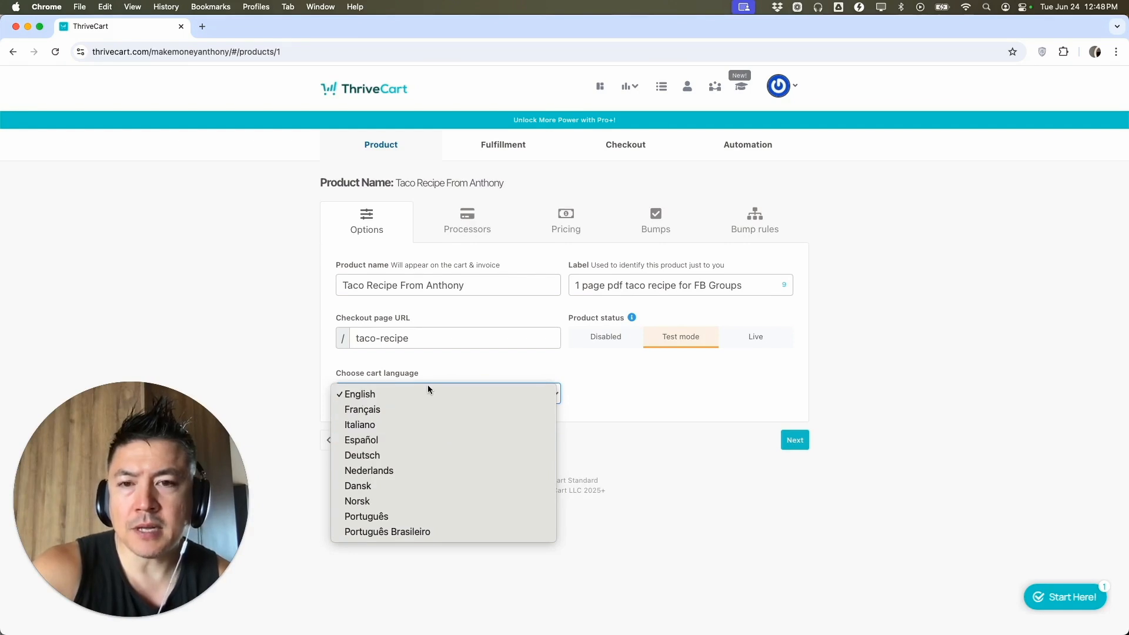
pyautogui.click(396, 392)
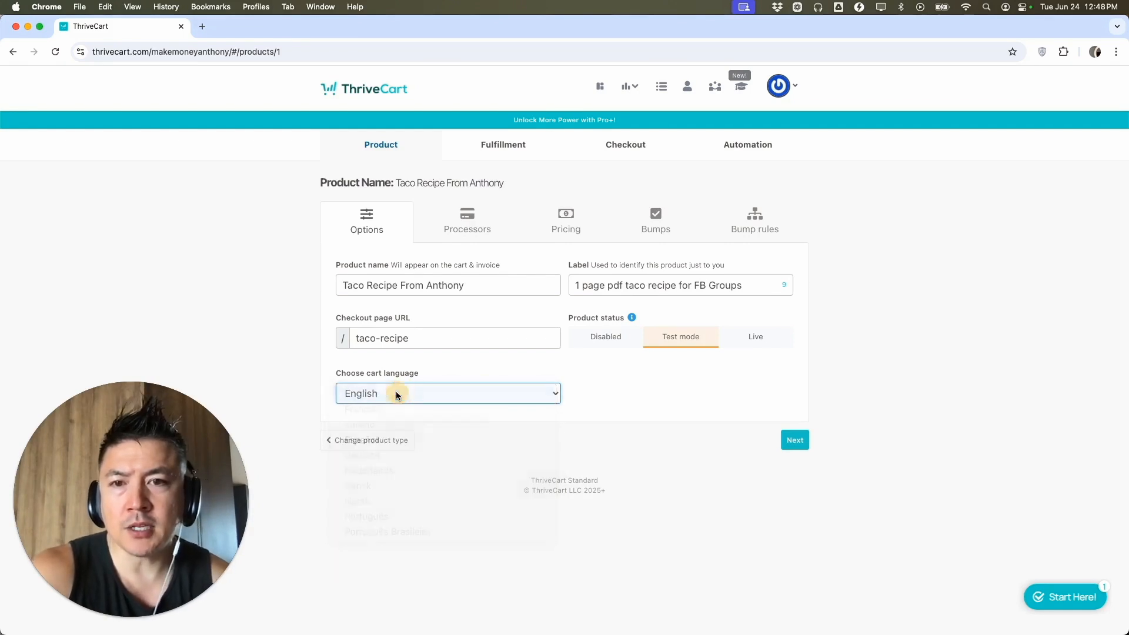
pyautogui.click(475, 379)
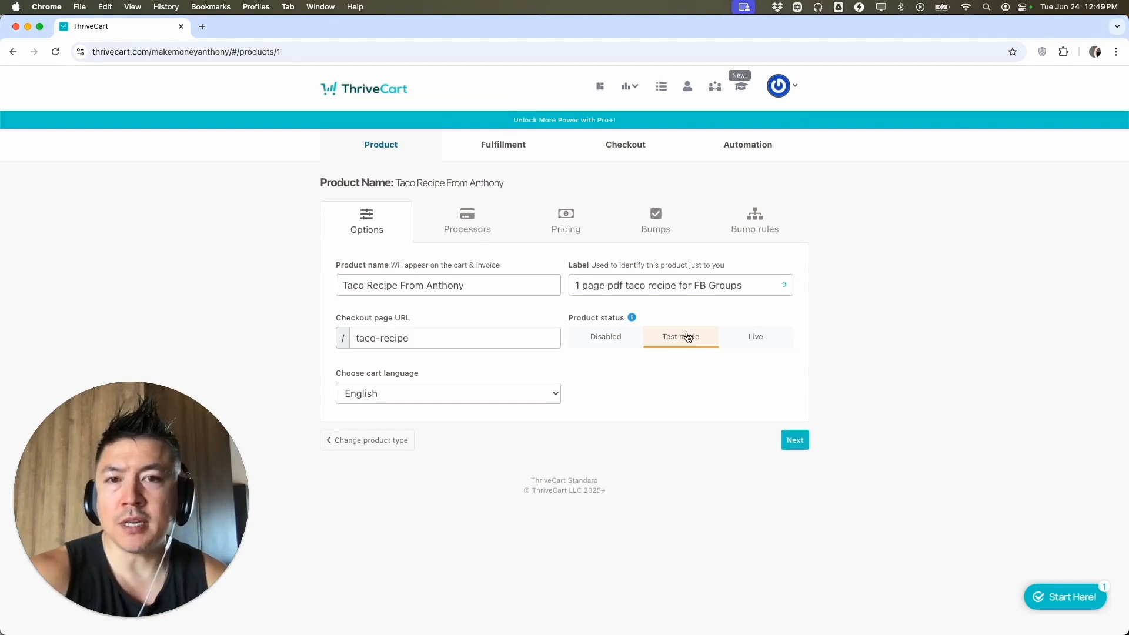
# Continue to the payment processors and save the PayPal setup for the product.
pyautogui.click(795, 440)
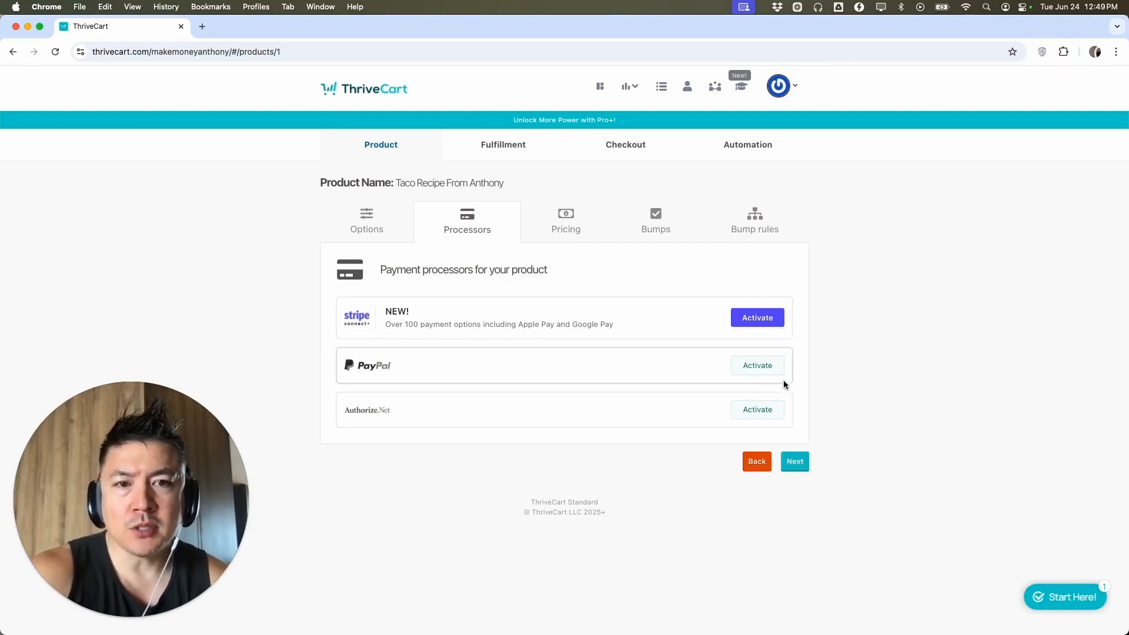
pyautogui.click(765, 371)
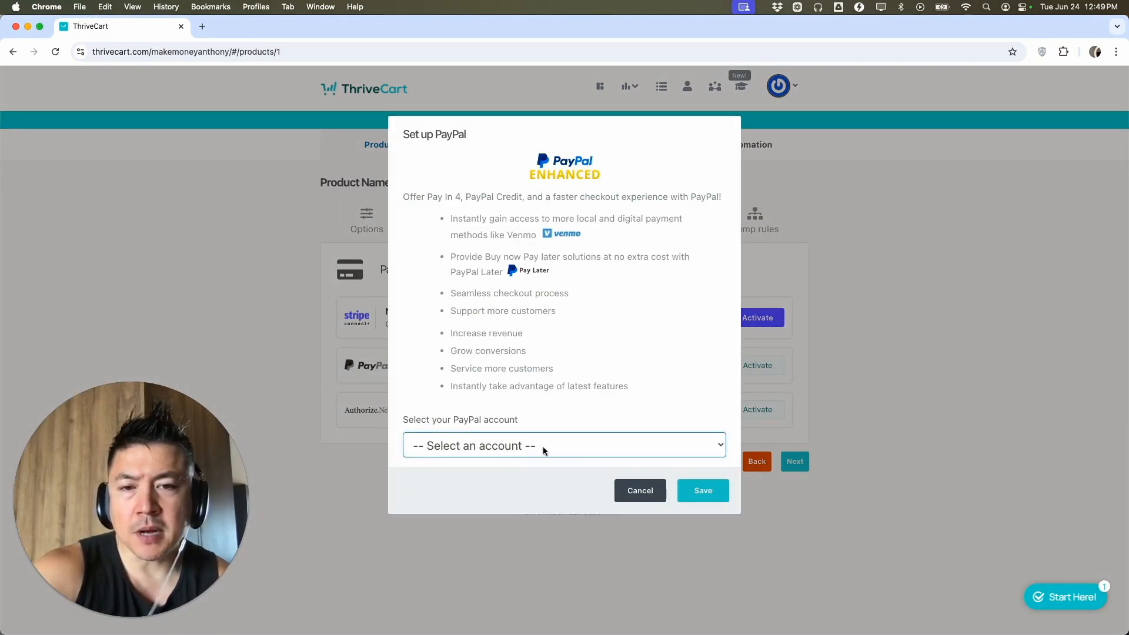
pyautogui.click(697, 493)
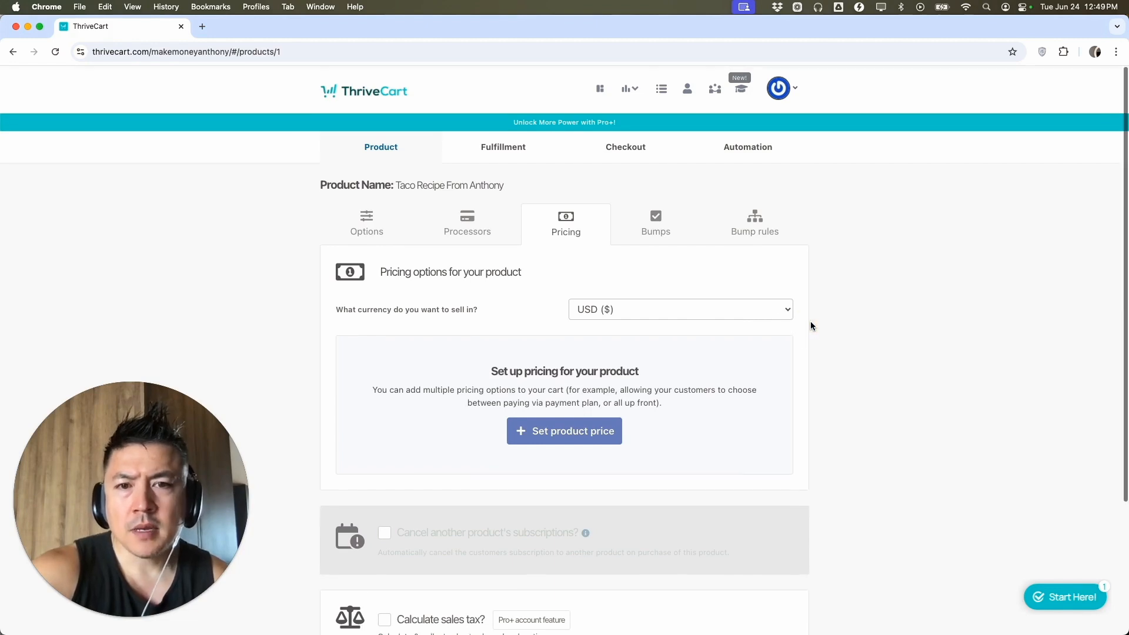
# Start a product pricing option as a one-time fee with a price of $99.
pyautogui.click(569, 435)
pyautogui.click(492, 174)
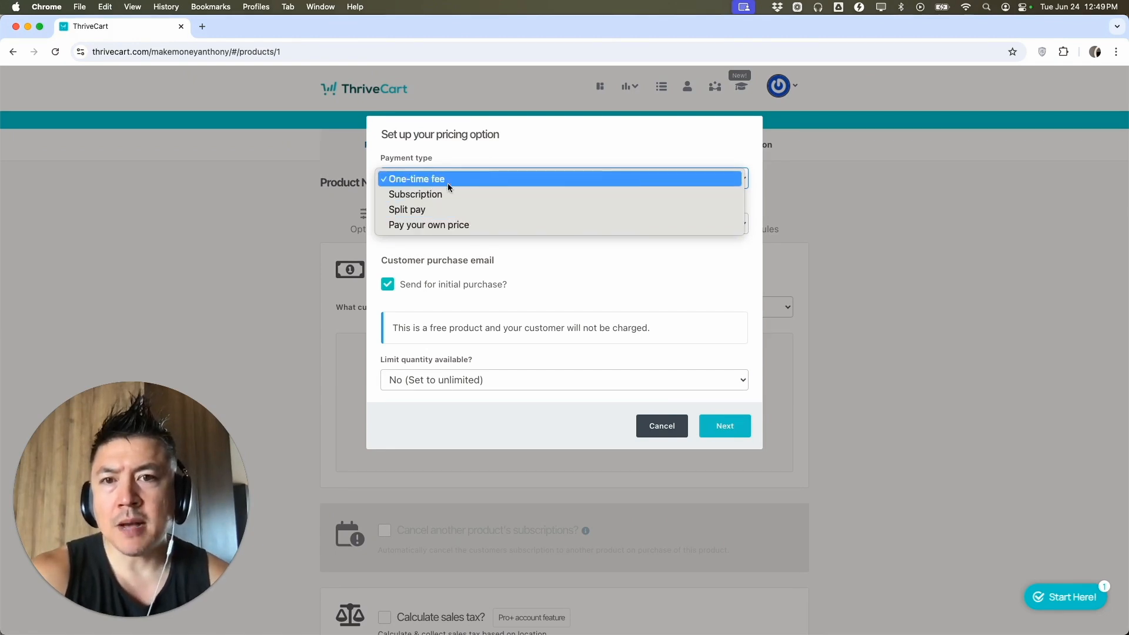
pyautogui.click(473, 182)
pyautogui.click(452, 228)
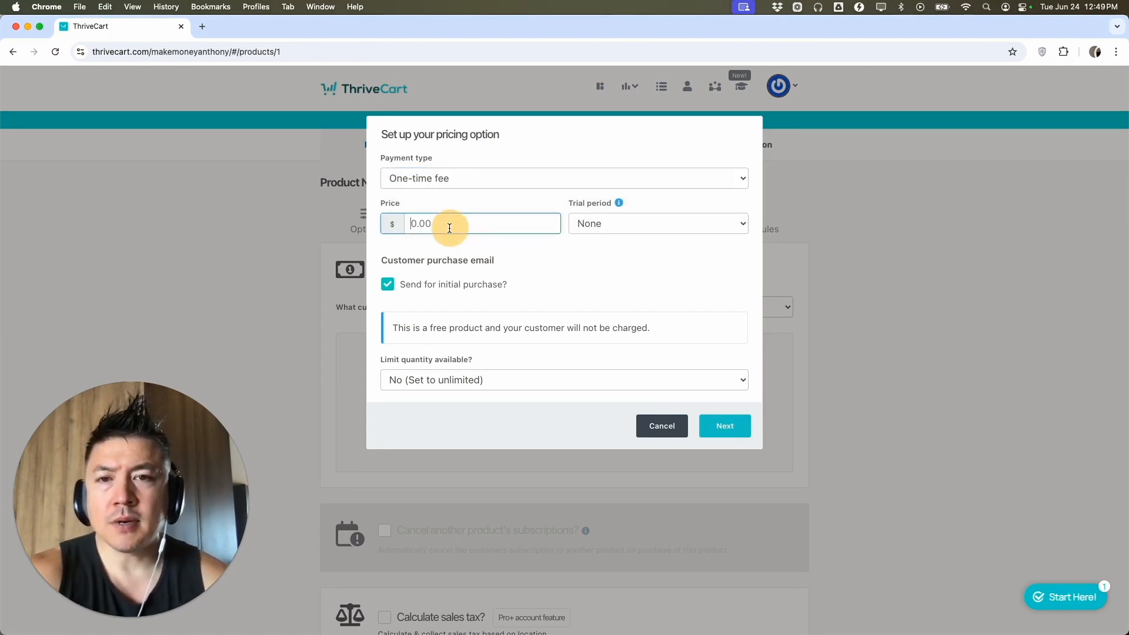
pyautogui.write('99')
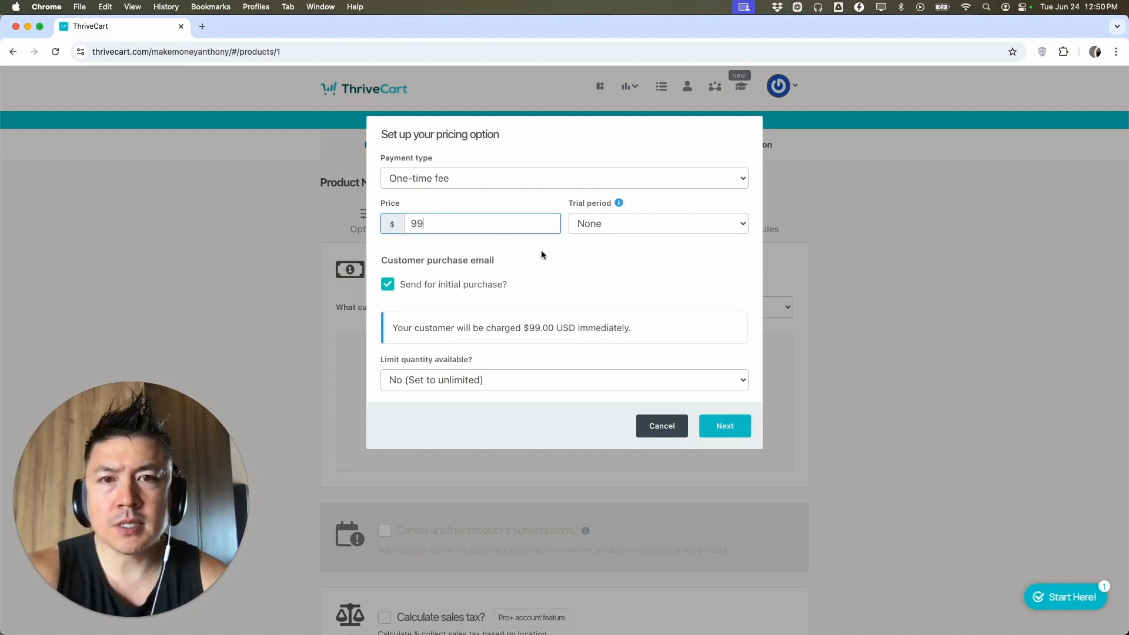
# Keep the trial period at None and the available quantity unlimited for the pricing option.
pyautogui.click(615, 226)
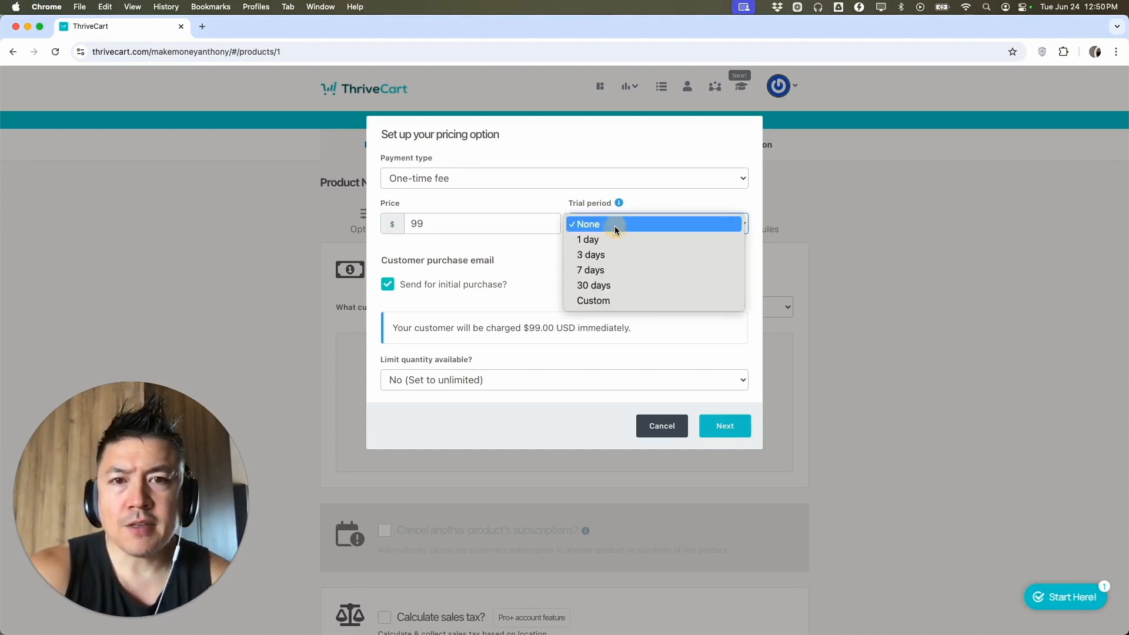
pyautogui.click(552, 204)
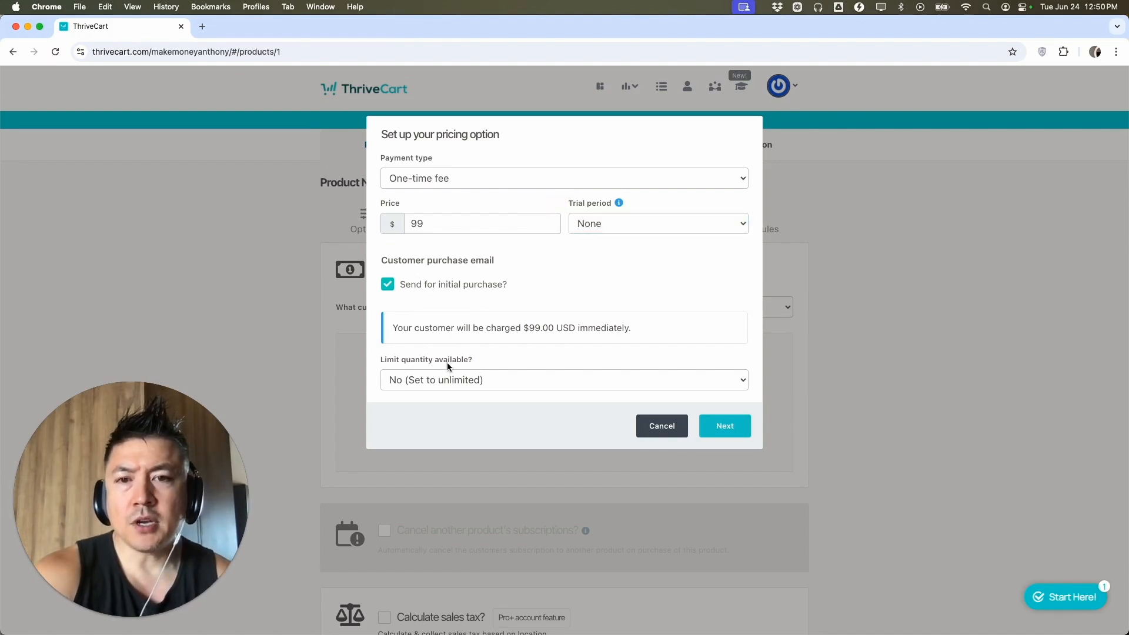
pyautogui.click(493, 379)
pyautogui.click(526, 362)
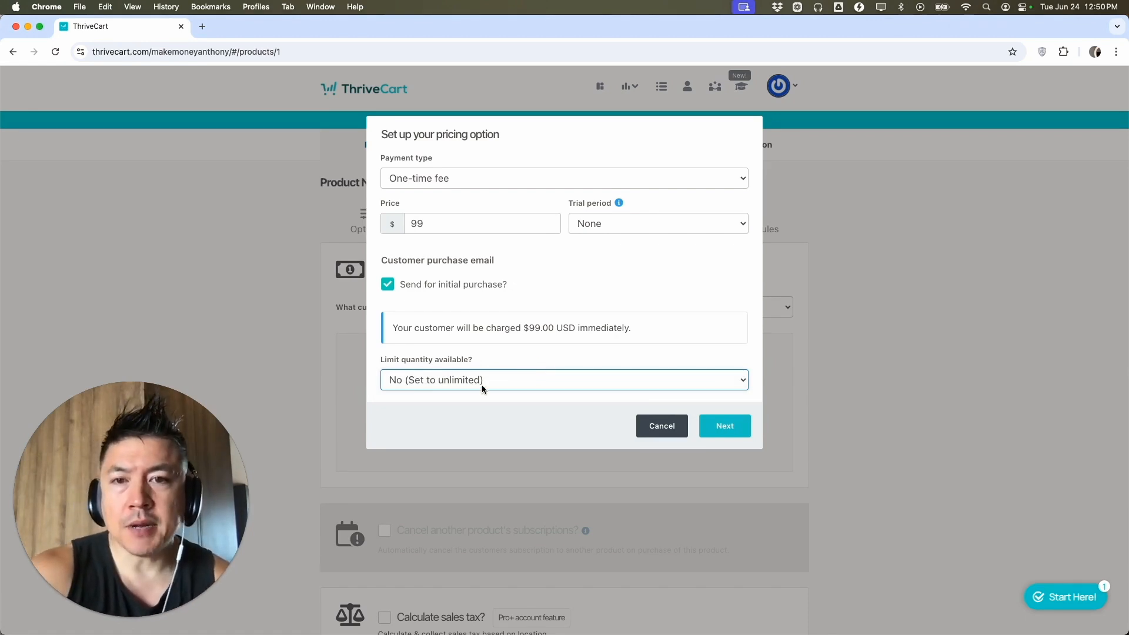
pyautogui.click(514, 363)
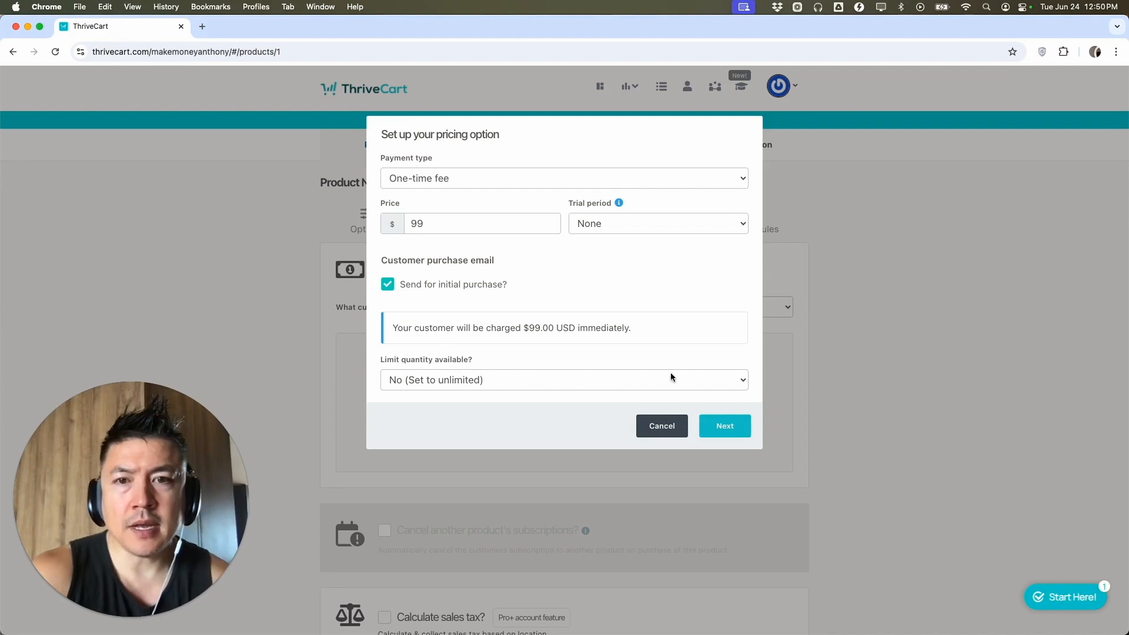
# Restrict the pricing option to one purchase at a time and save it.
pyautogui.click(713, 425)
pyautogui.click(489, 245)
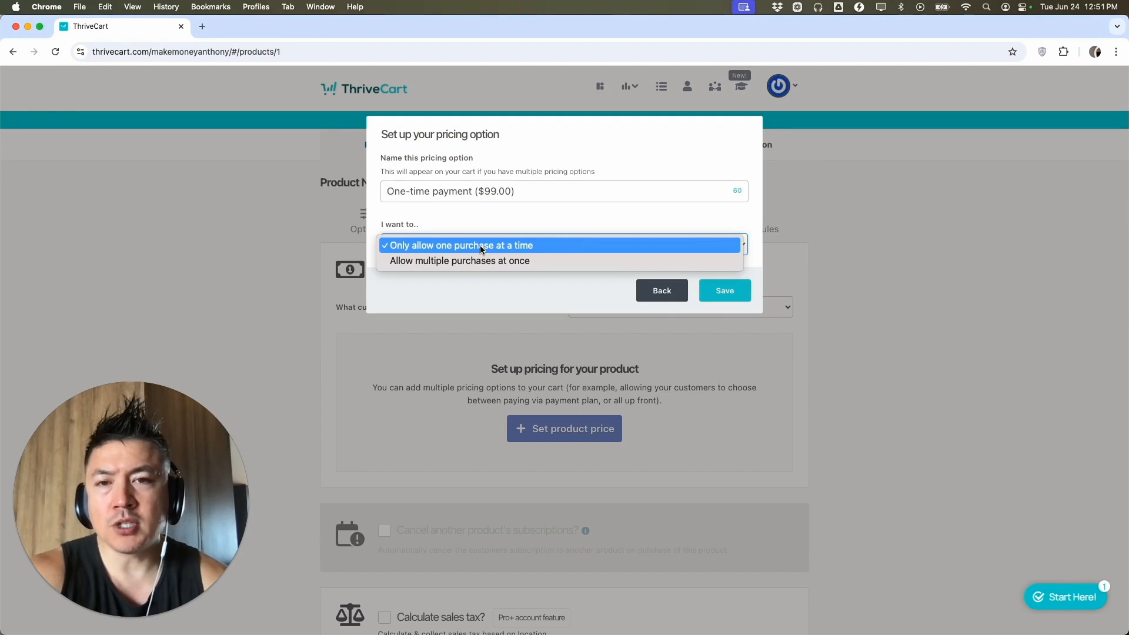
pyautogui.click(481, 246)
pyautogui.click(724, 291)
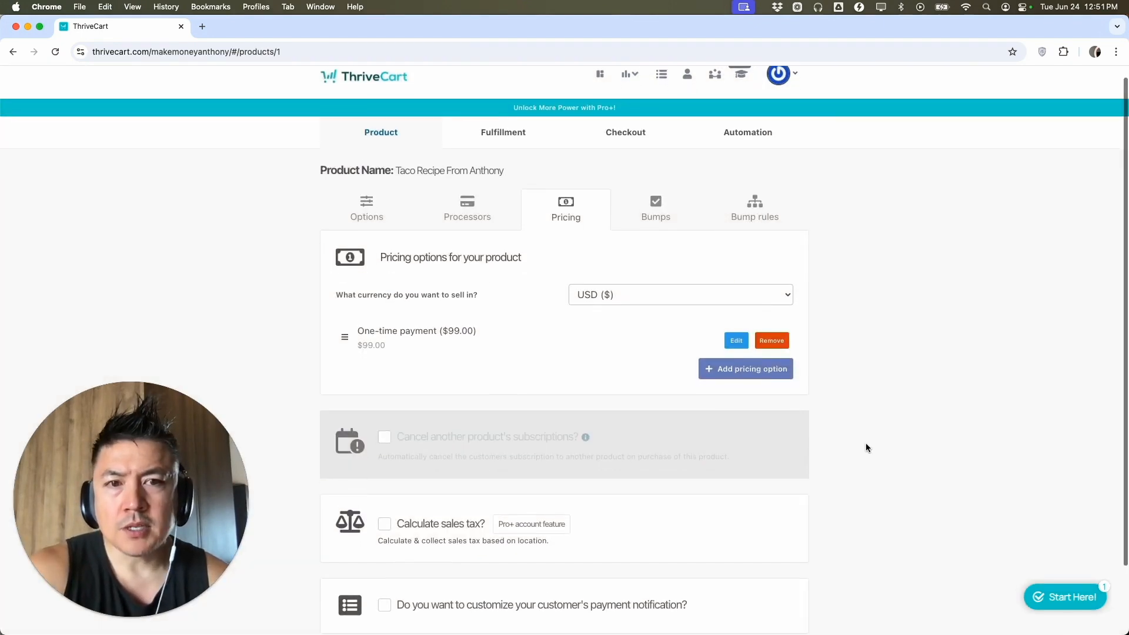
# Leave sales tax, payment notification and bump offers unset and continue to the fulfillment settings.
pyautogui.scroll(-3, 866, 448)
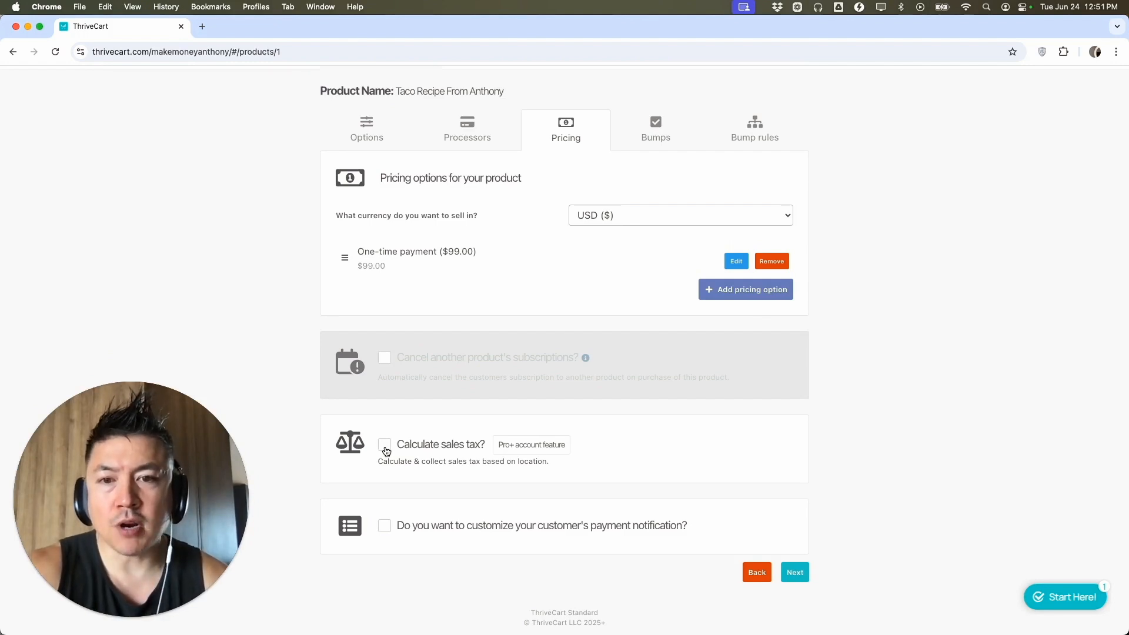
pyautogui.click(795, 573)
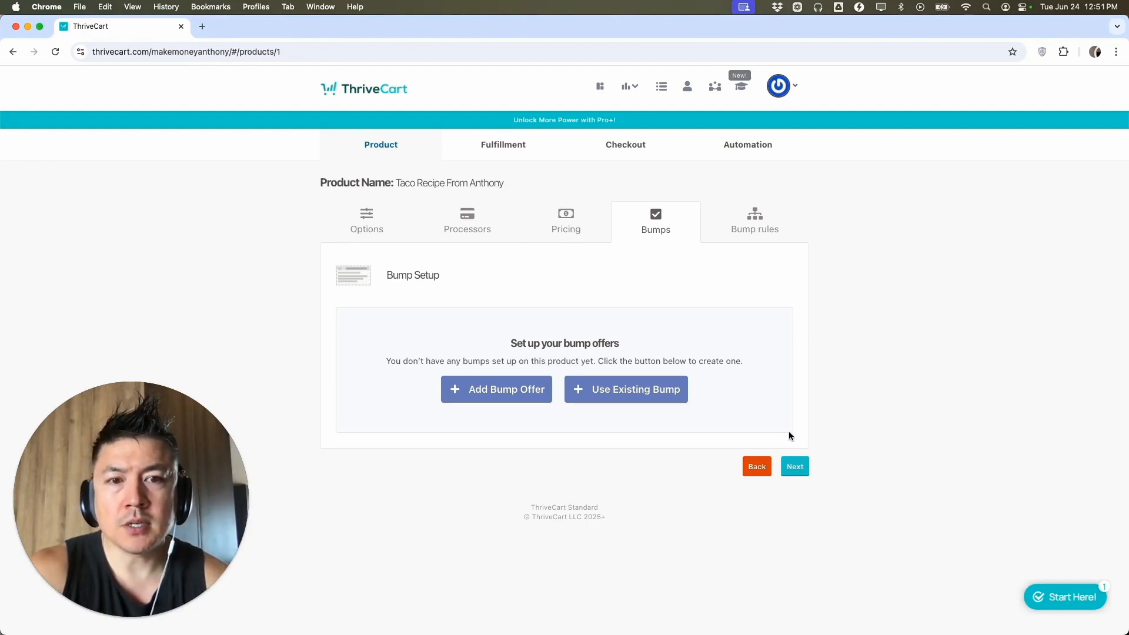
pyautogui.click(794, 468)
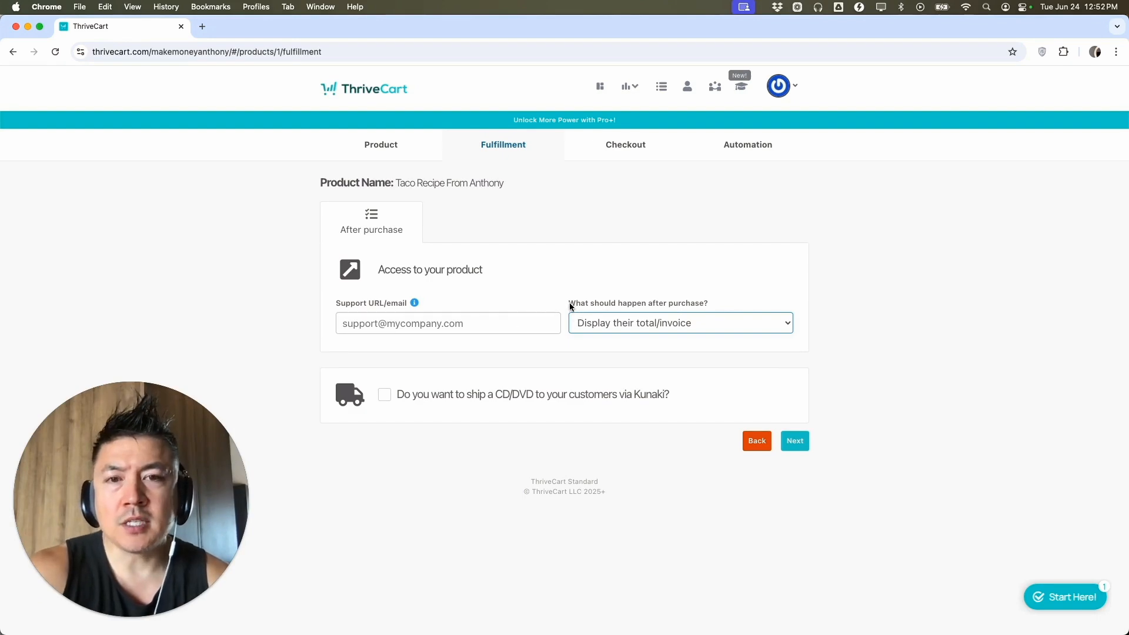
# Set the after-purchase action to "Send them to a URL".
pyautogui.click(700, 323)
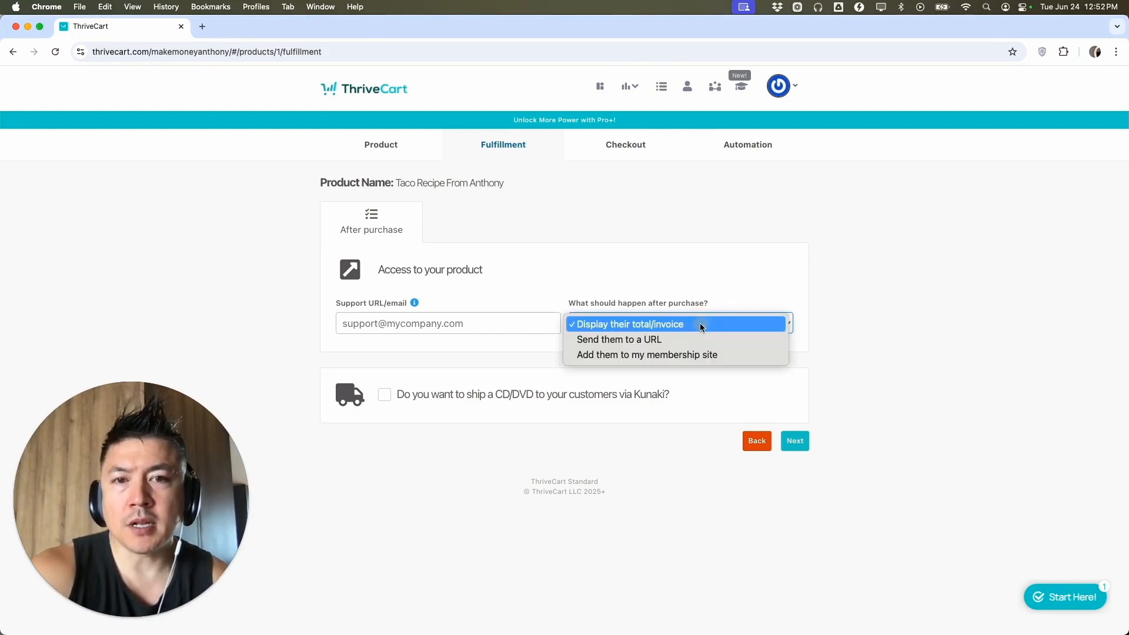
pyautogui.click(681, 347)
pyautogui.click(567, 387)
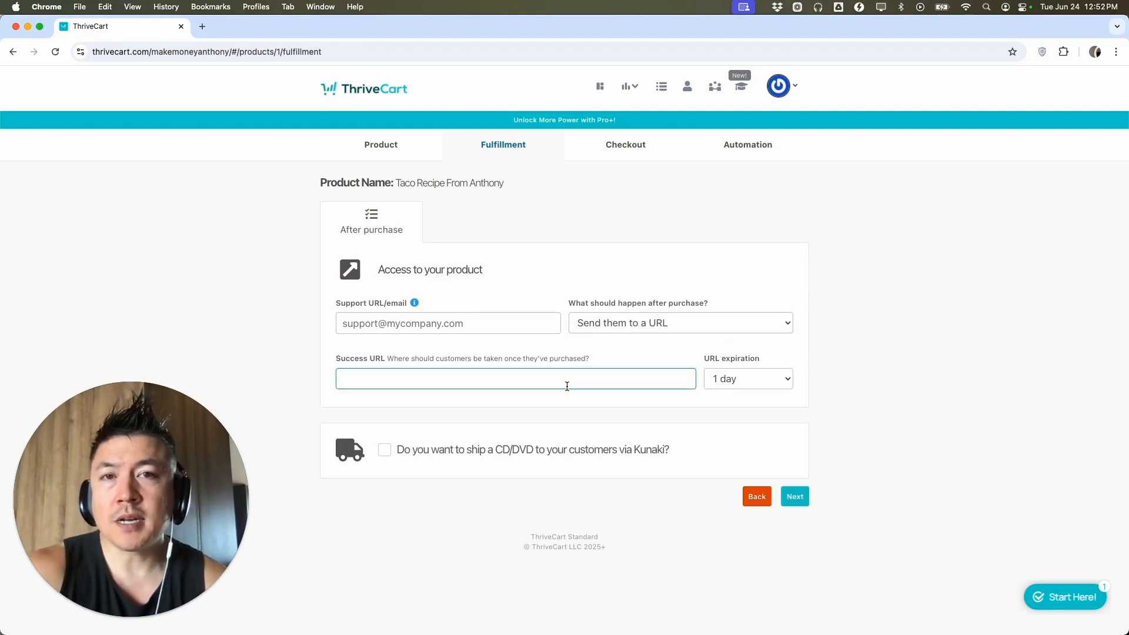
# Try the "Add them to my membership site" after-purchase option, and switch back to "Send them to a URL".
pyautogui.click(648, 325)
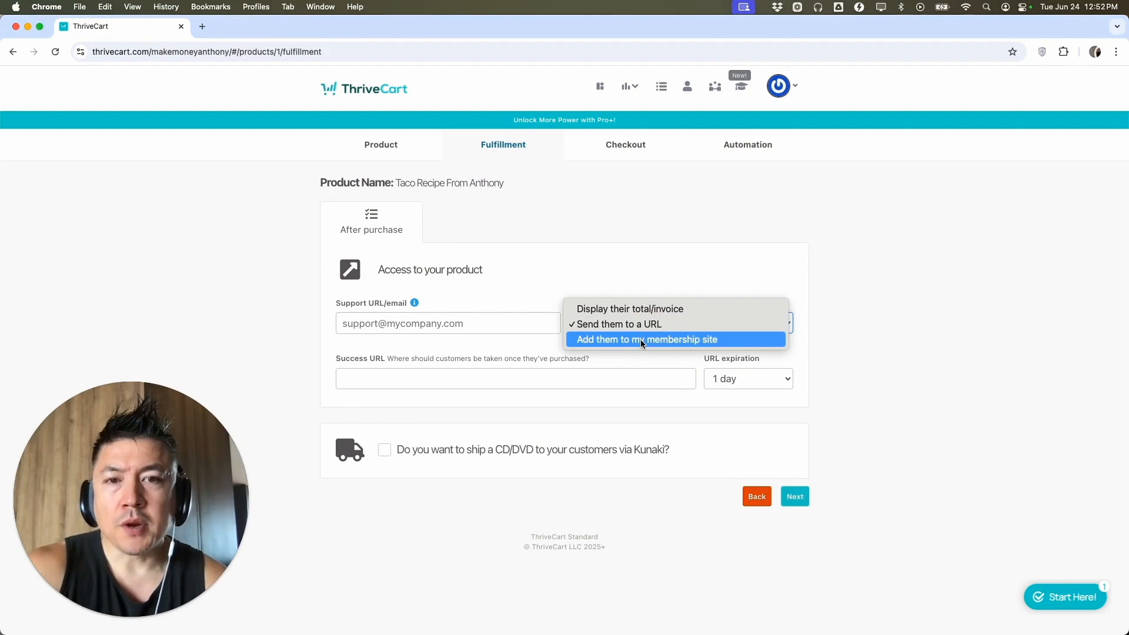
pyautogui.press('Escape')
pyautogui.click(640, 344)
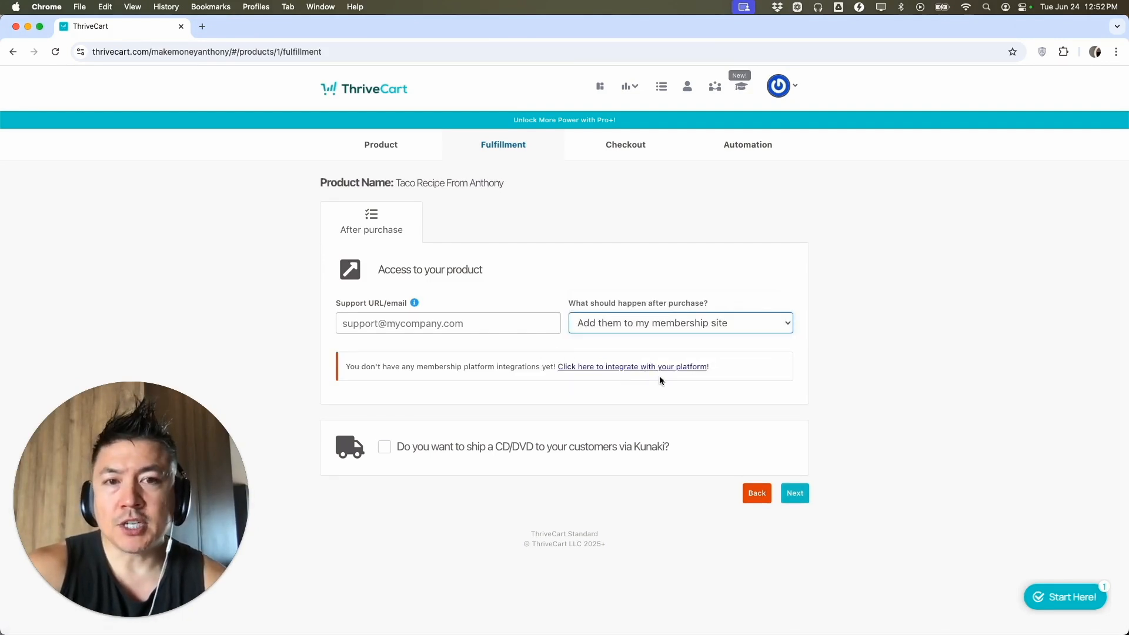
pyautogui.click(626, 324)
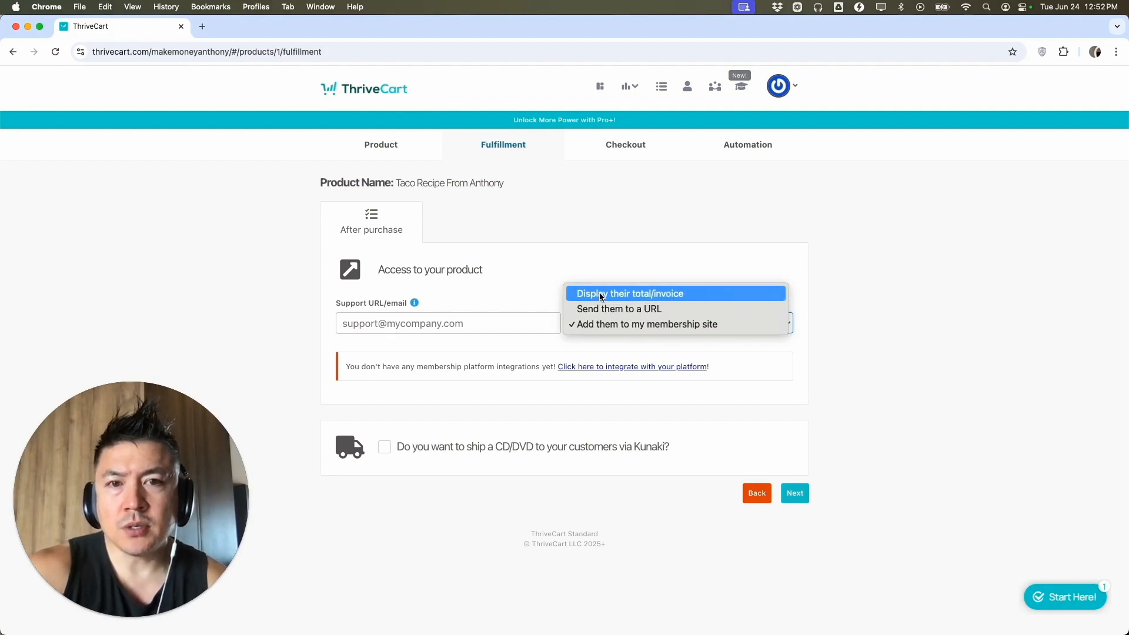
pyautogui.click(647, 316)
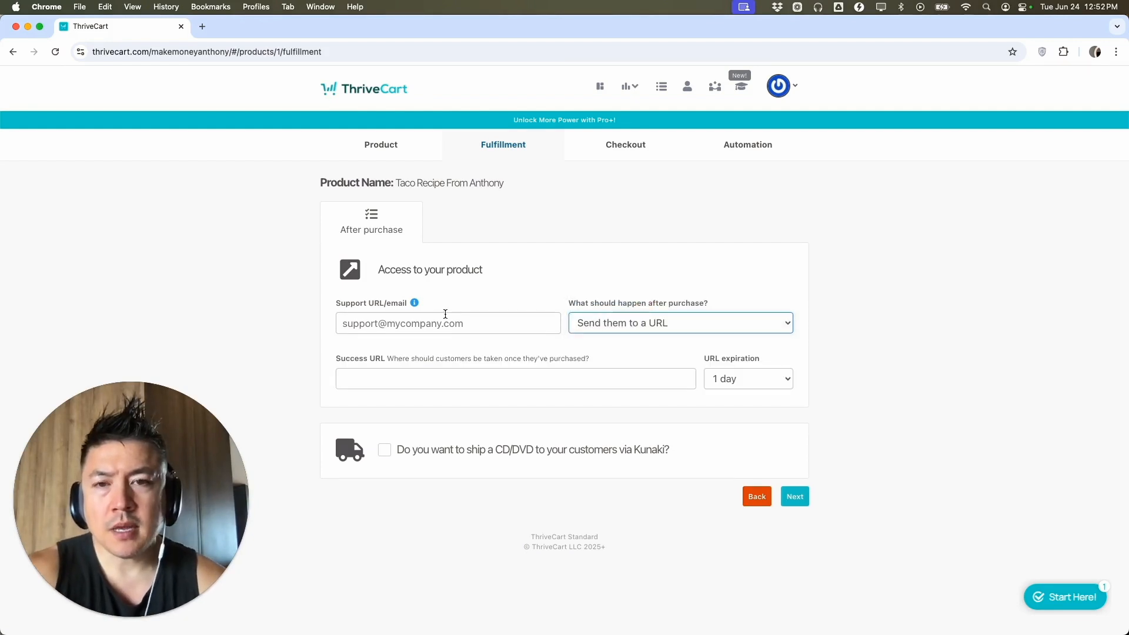
pyautogui.click(458, 380)
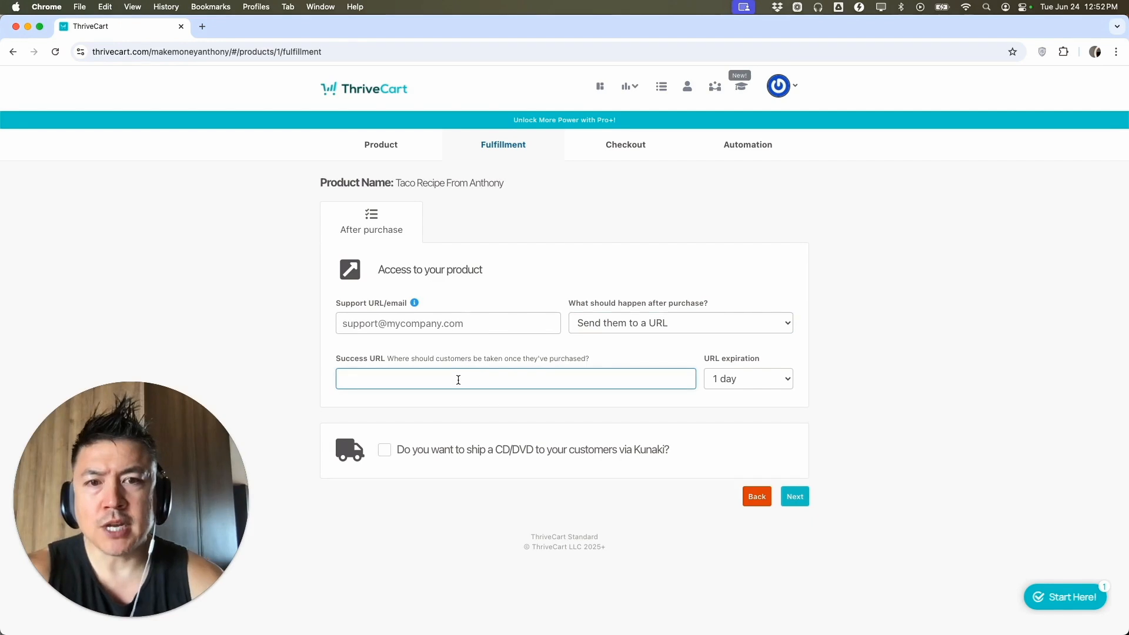
pyautogui.write('https://www.youtube.com/@makemoneyanthony')
pyautogui.click(794, 499)
# Choose the light two-column template with three bullet items from the Checkouts category of the design gallery.
pyautogui.scroll(-1, 609, 247)
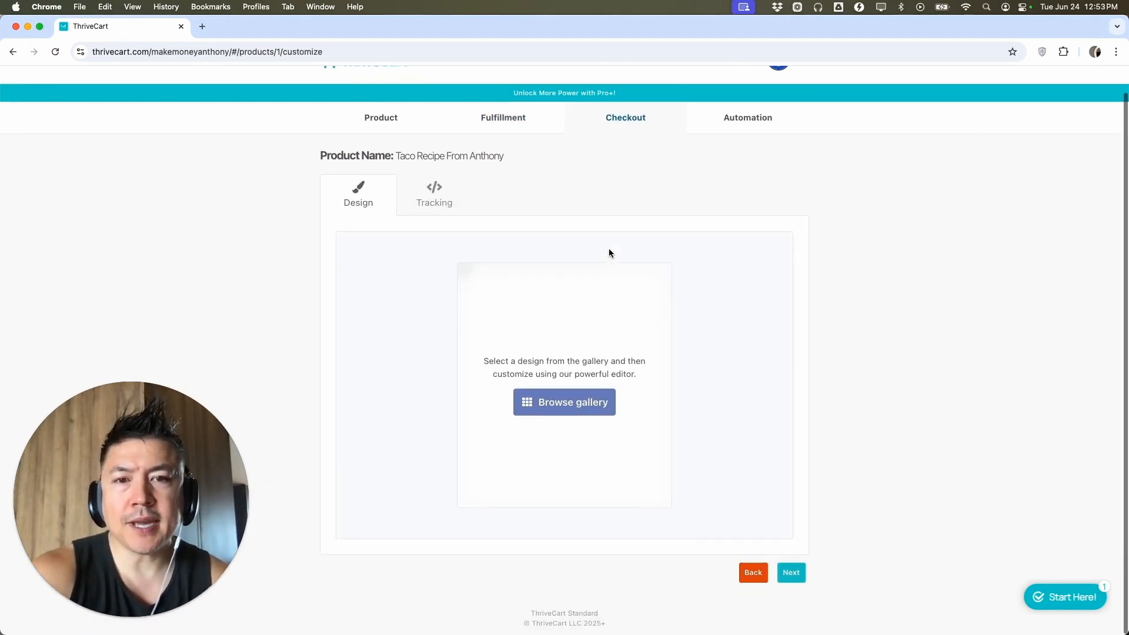
pyautogui.click(593, 407)
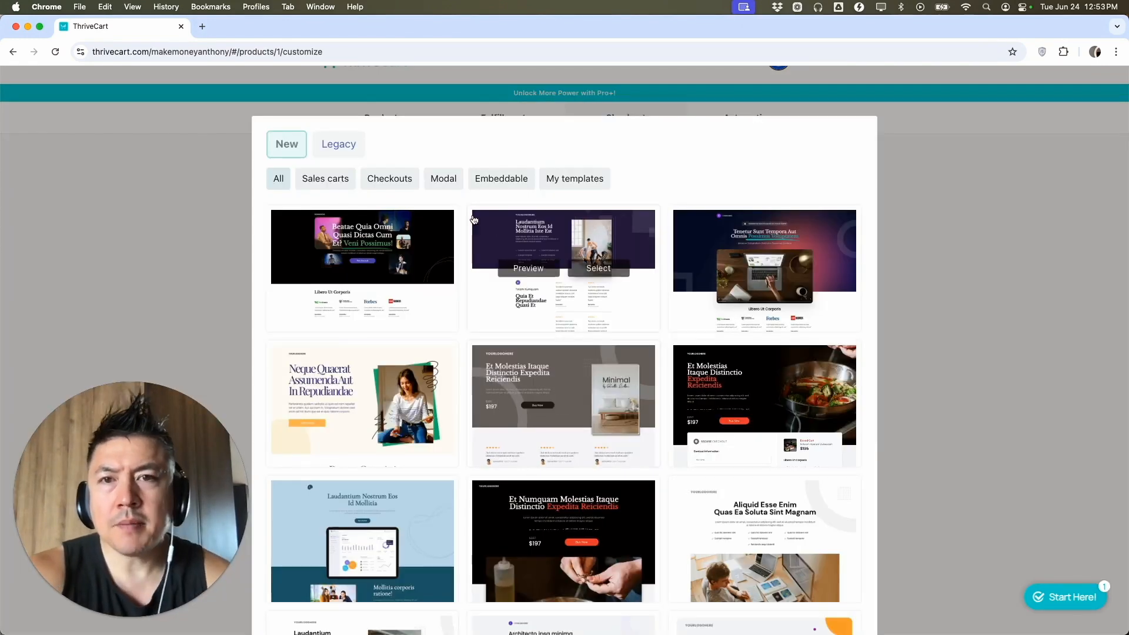
pyautogui.click(390, 178)
pyautogui.scroll(-5, 627, 378)
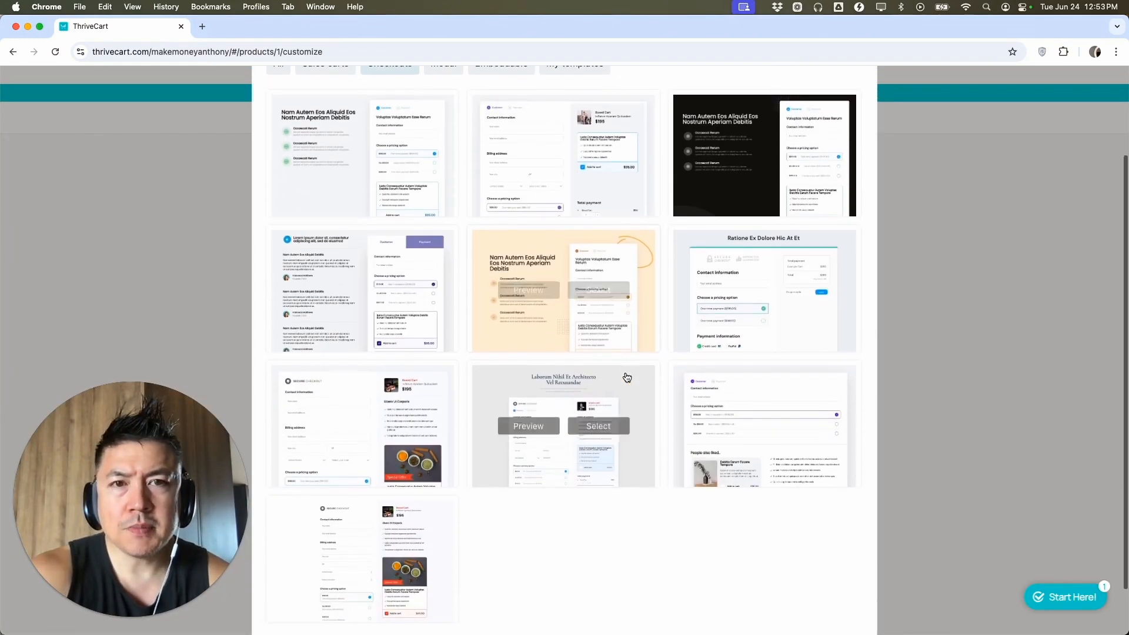
pyautogui.scroll(-2, 627, 378)
pyautogui.click(390, 113)
# Replace the first bullet item's description with "taco recipe" and its heading with "The best you have ever eaten".
pyautogui.scroll(-3, 619, 306)
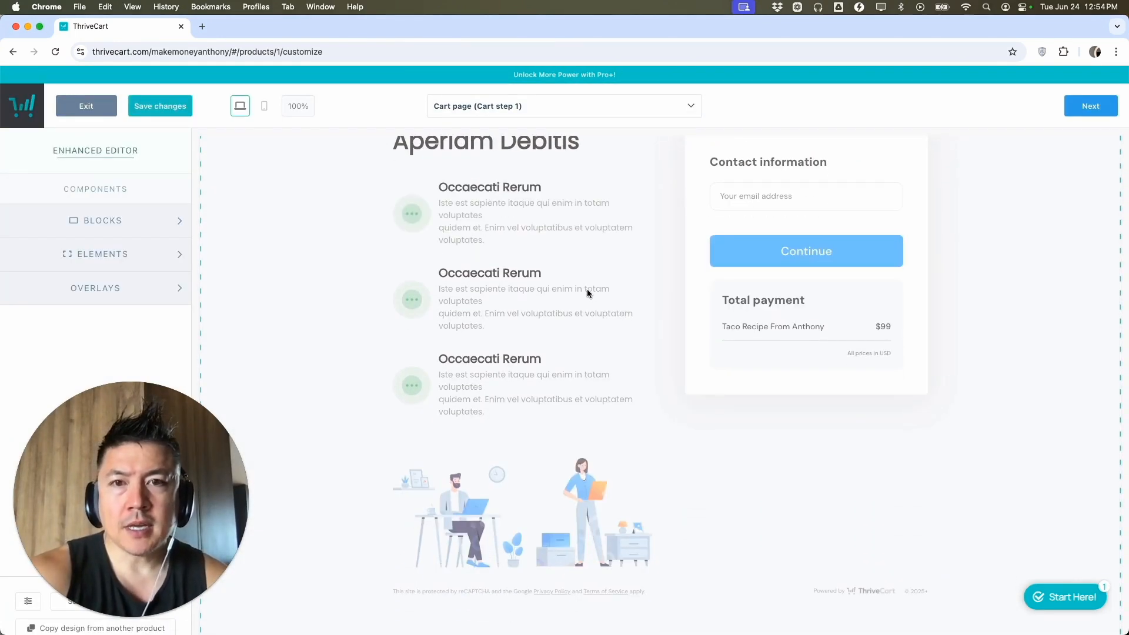
pyautogui.scroll(3, 587, 293)
pyautogui.click(506, 254)
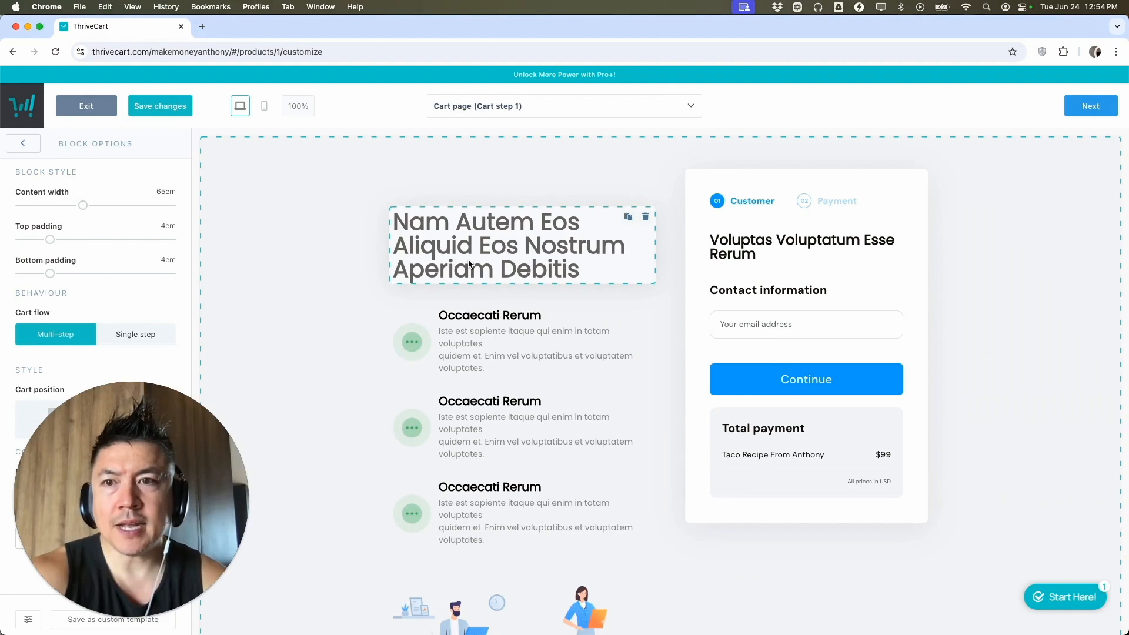
pyautogui.click(517, 335)
pyautogui.click(461, 330)
pyautogui.moveTo(515, 363); pyautogui.dragTo(436, 325)
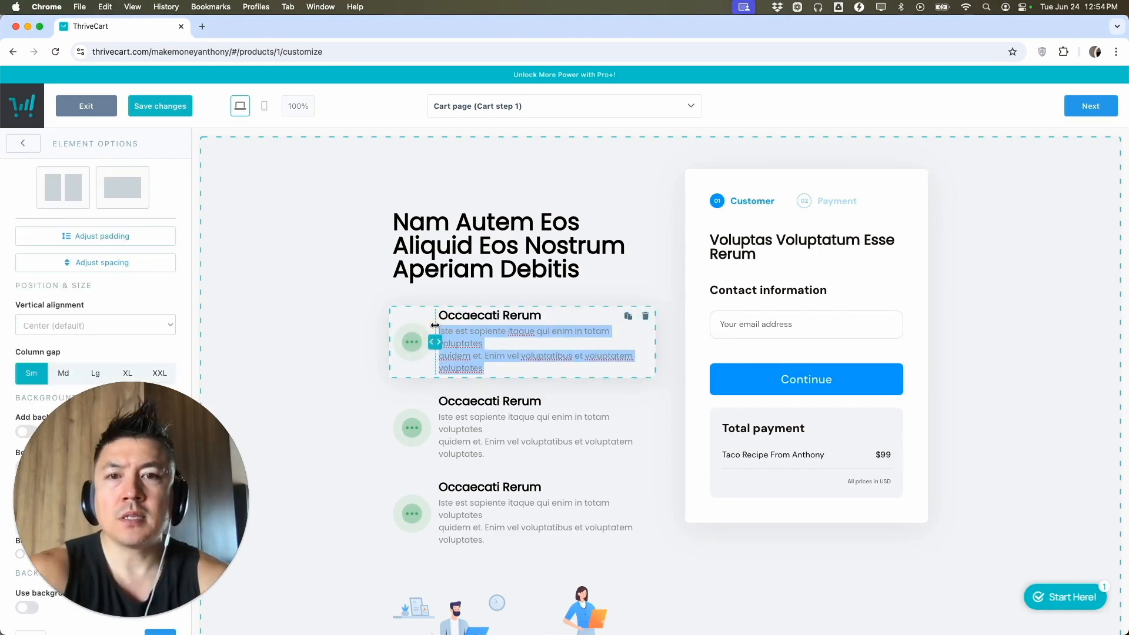
pyautogui.write('taco reci')
pyautogui.write('The best')
pyautogui.write(' you have ever eaten')
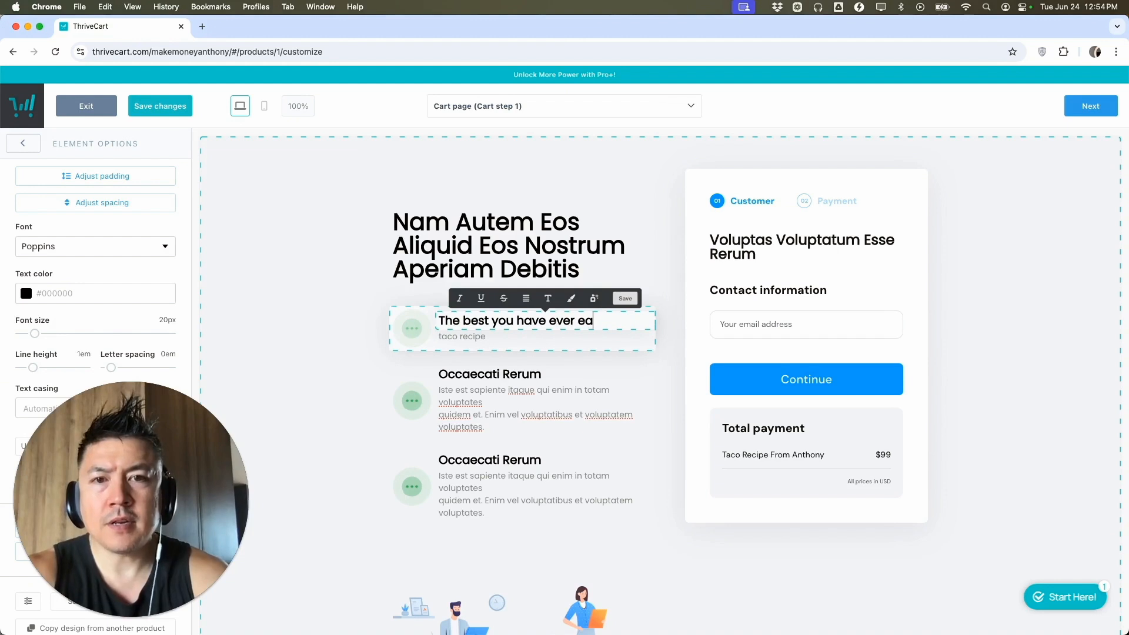
# Change the heading above the contact information to "DONT MISS THESE SPICY TACOS".
pyautogui.click(714, 230)
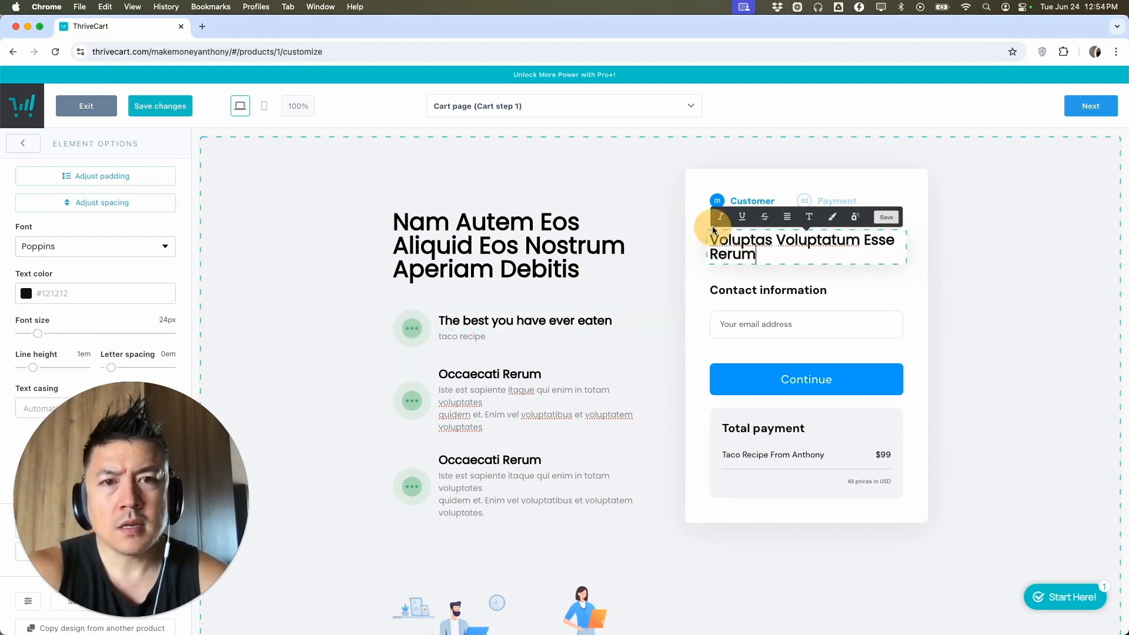
pyautogui.click(707, 232)
pyautogui.write('DONE')
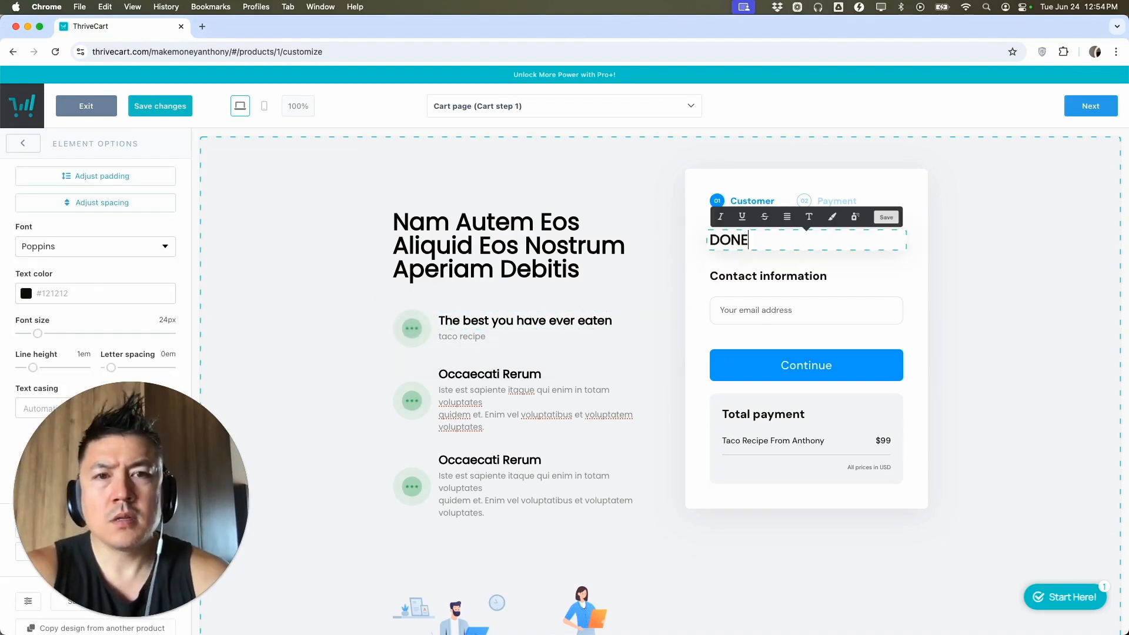
pyautogui.press('BackSpace')
pyautogui.write('T MIS')
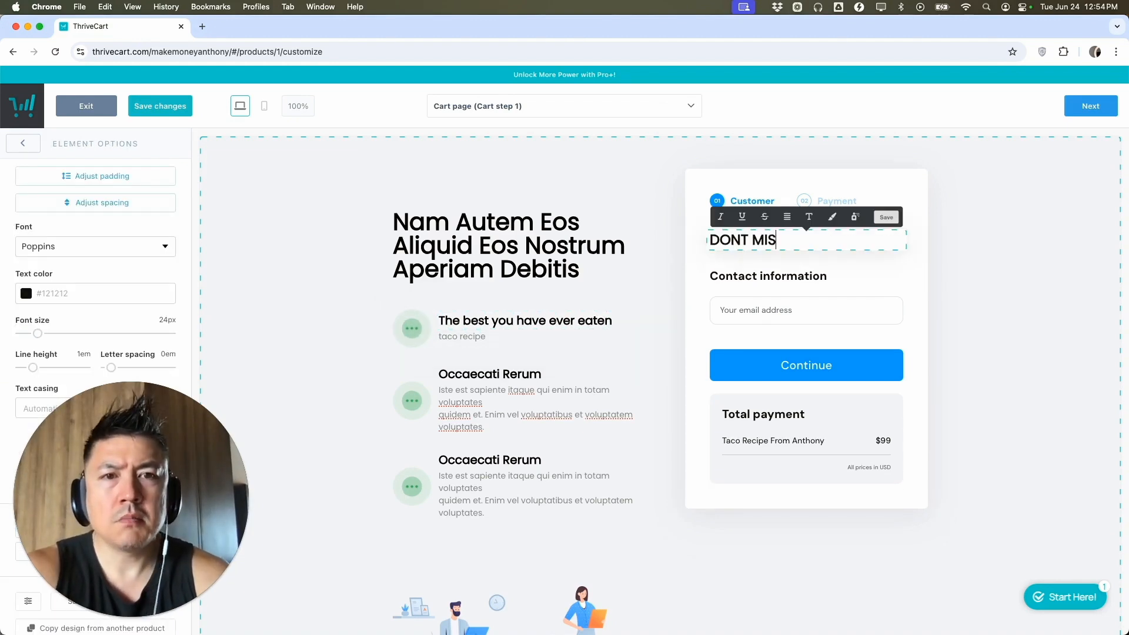
pyautogui.write('S THESE SPICY TACOS')
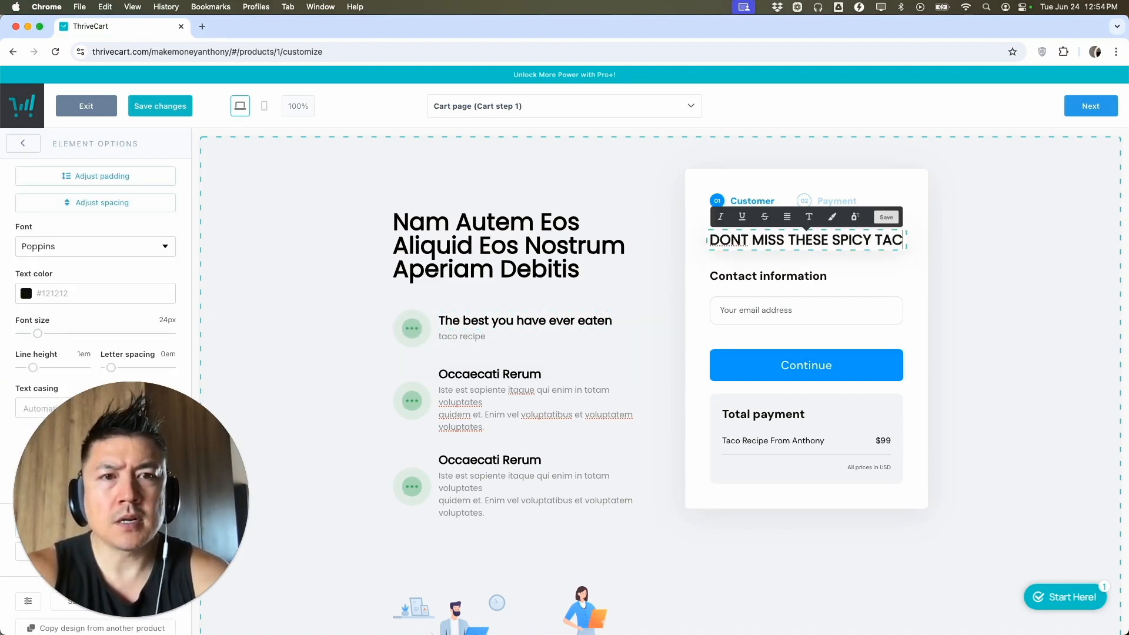
pyautogui.click(645, 234)
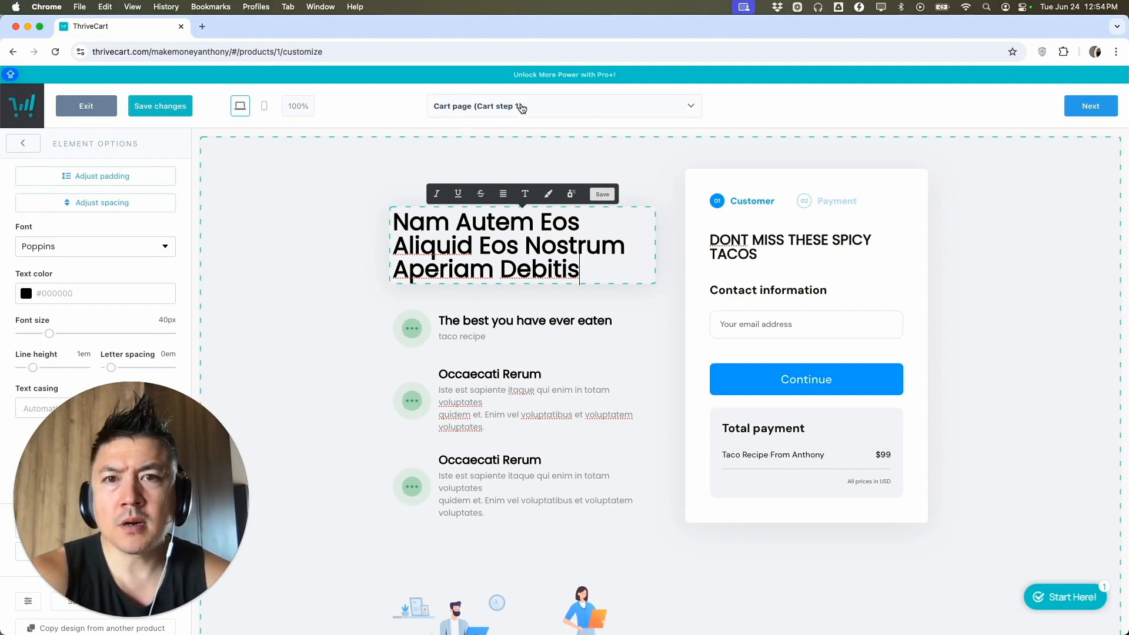
# Switch the editor to the Success page and check its purchased product section.
pyautogui.click(591, 109)
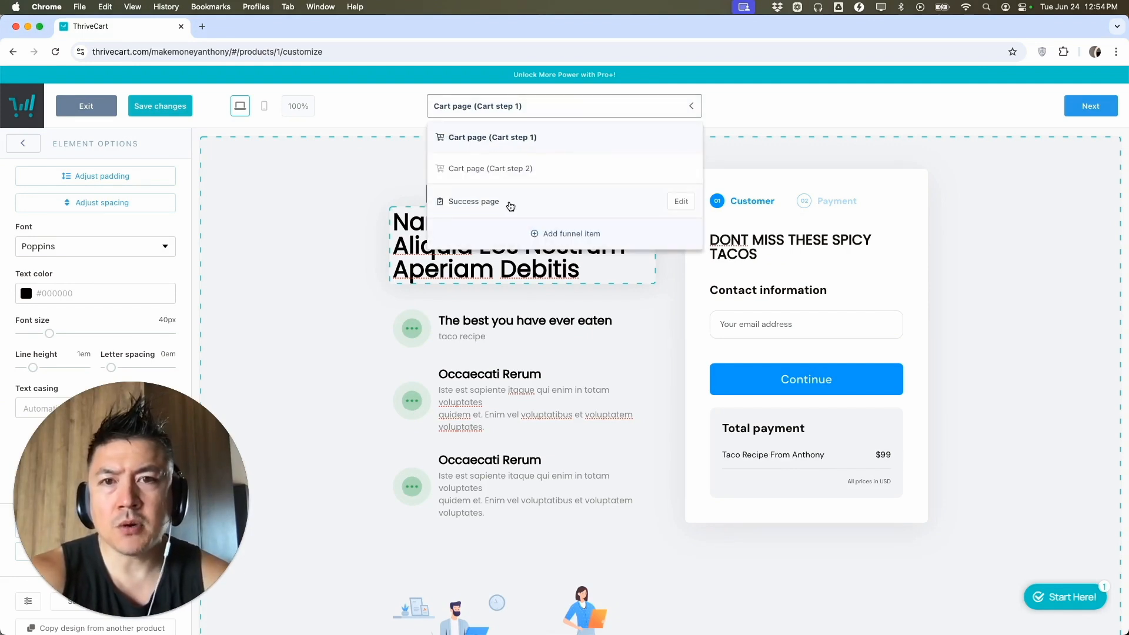
pyautogui.click(510, 203)
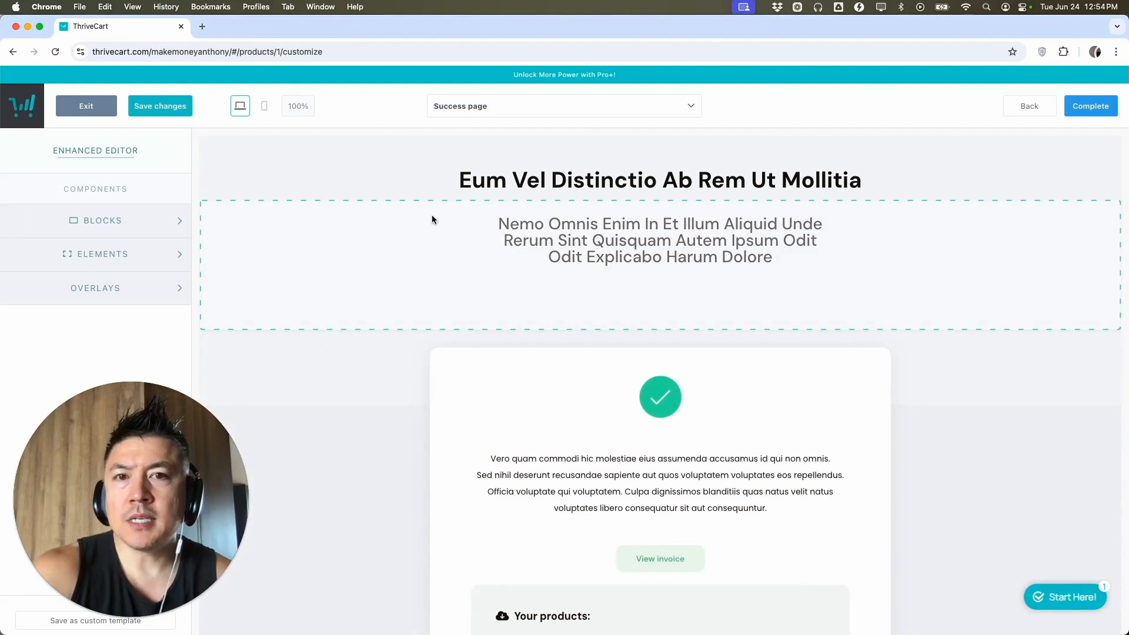
pyautogui.scroll(-3, 655, 259)
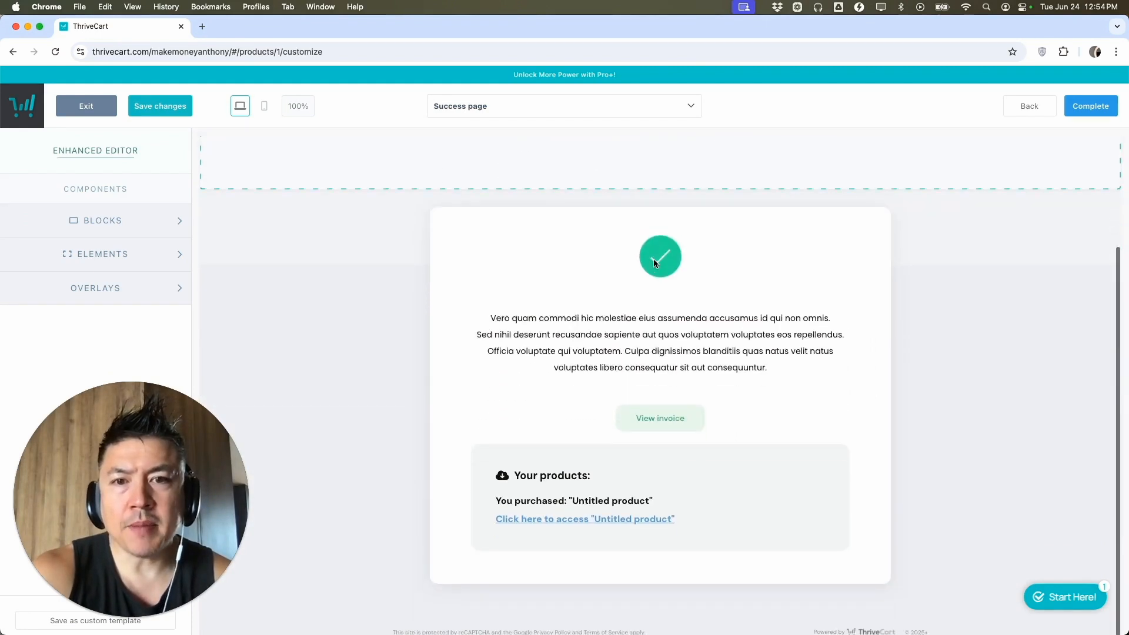
pyautogui.click(572, 516)
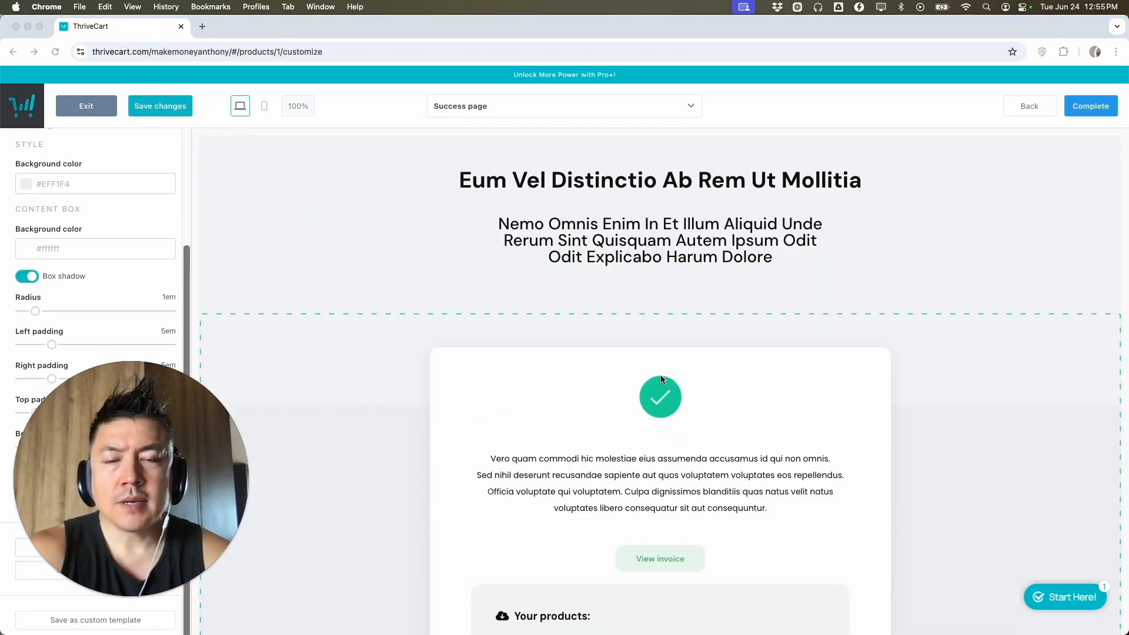
# Replace the paragraph below the success page's check mark with "THANKS FOR THE MONEY. HERE IS YOUR TACO RECIPE!".
pyautogui.scroll(-2, 661, 377)
pyautogui.click(621, 350)
pyautogui.click(675, 368)
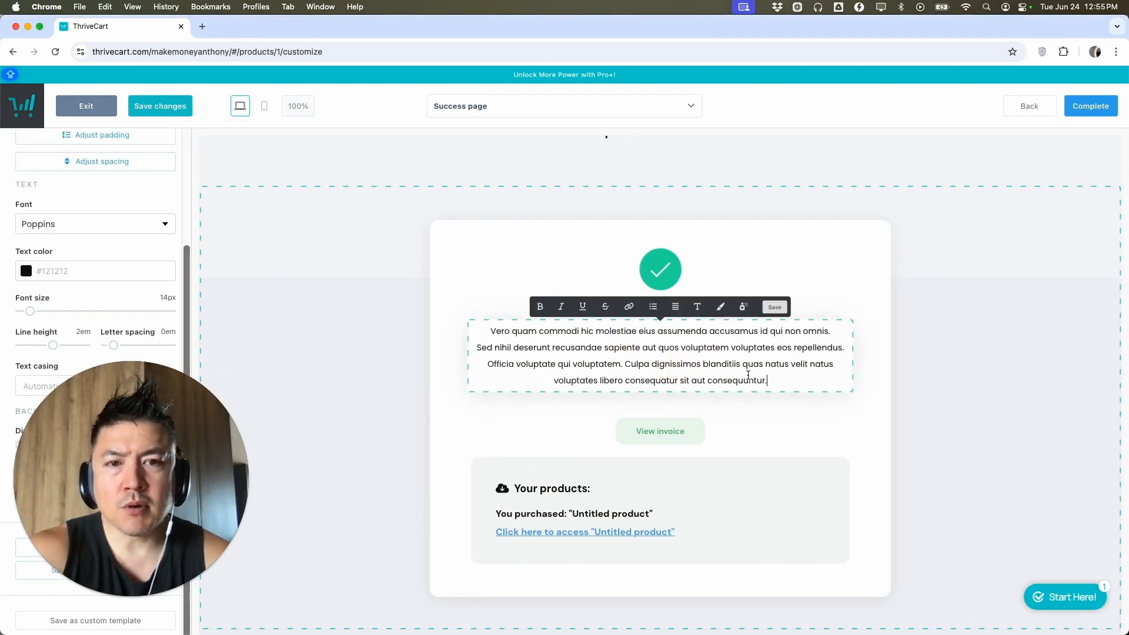
pyautogui.tripleClick(756, 374)
pyautogui.click(669, 392)
pyautogui.click(777, 397)
pyautogui.write('THANKS FOR TH')
pyautogui.write('E MONEY. HERE I')
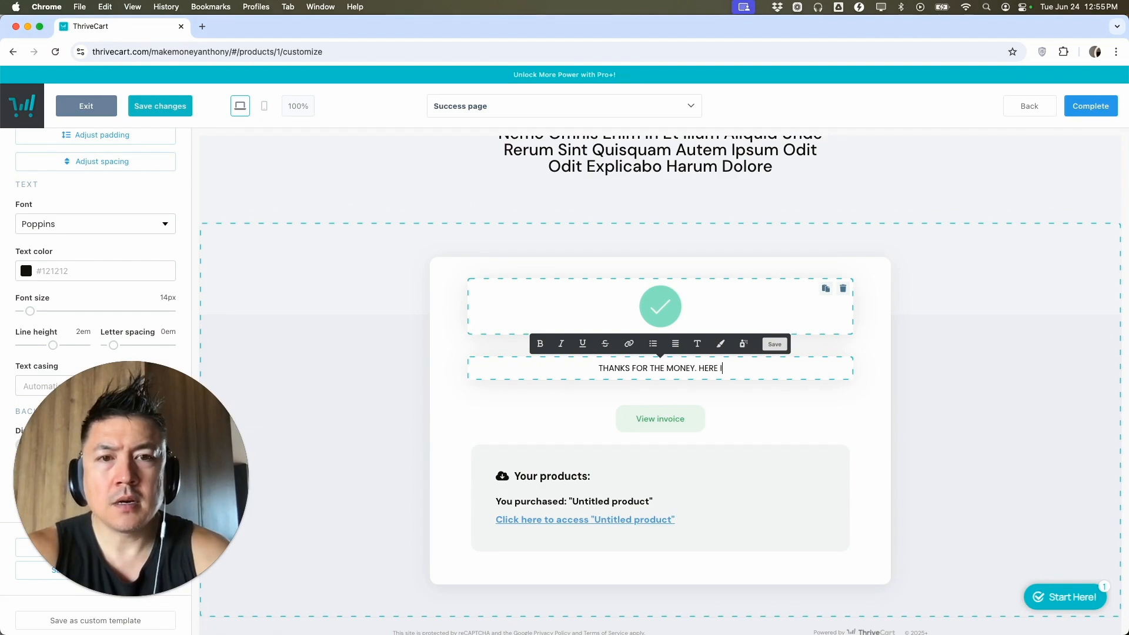
pyautogui.write('S YOUR TACO RECIPE!')
pyautogui.click(479, 285)
pyautogui.scroll(1, 558, 356)
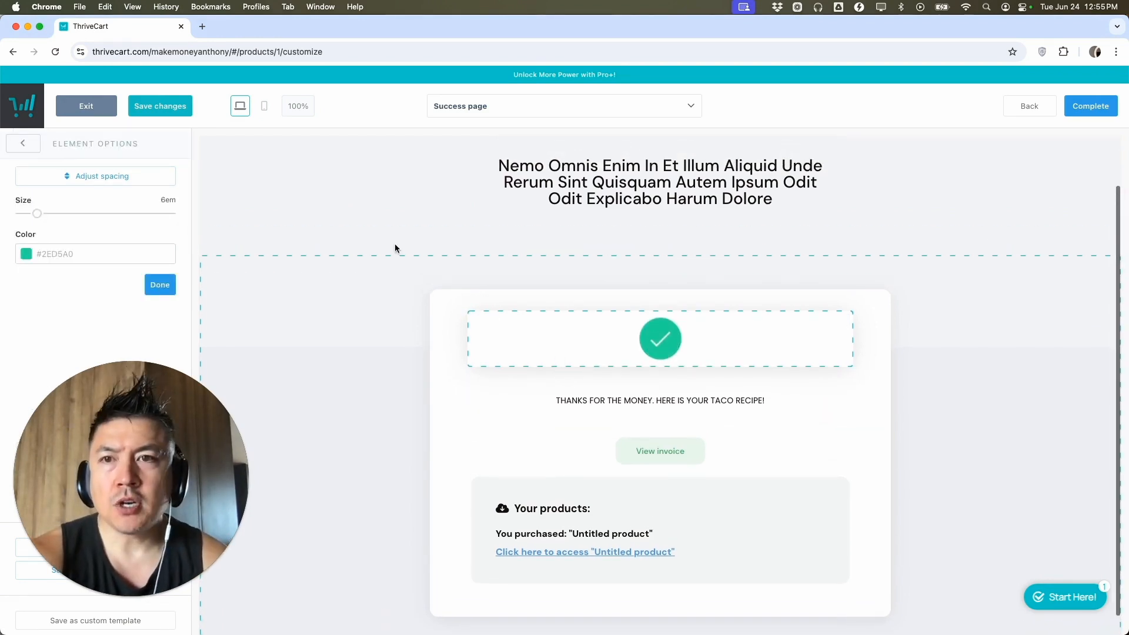
# Preview the success page in its mobile layout and complete the checkout design.
pyautogui.click(264, 105)
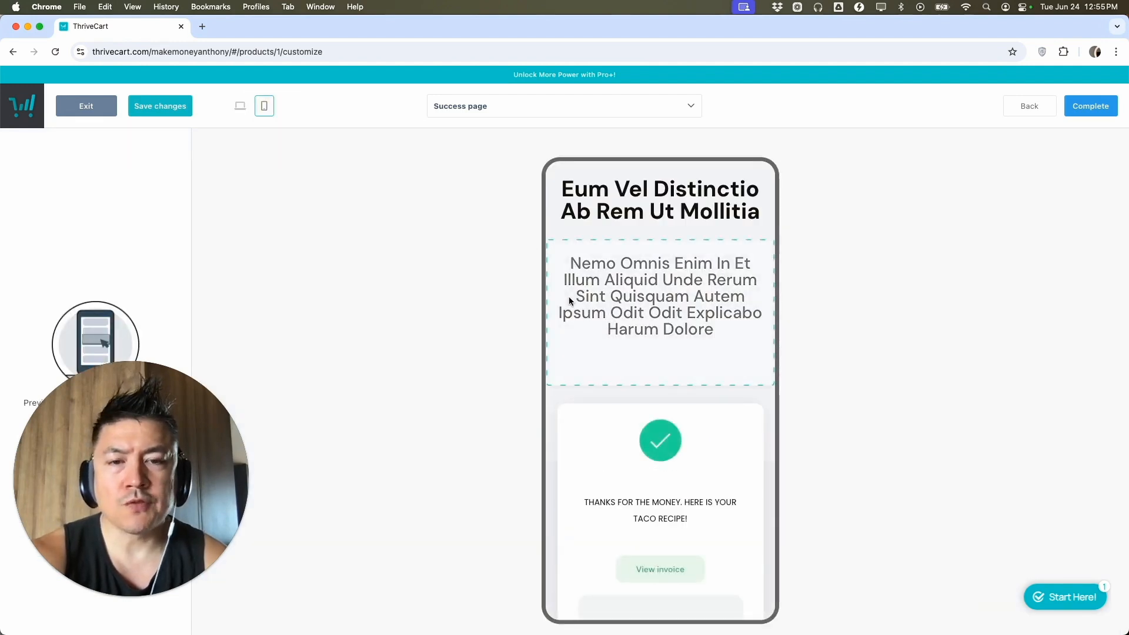
pyautogui.scroll(-3, 570, 298)
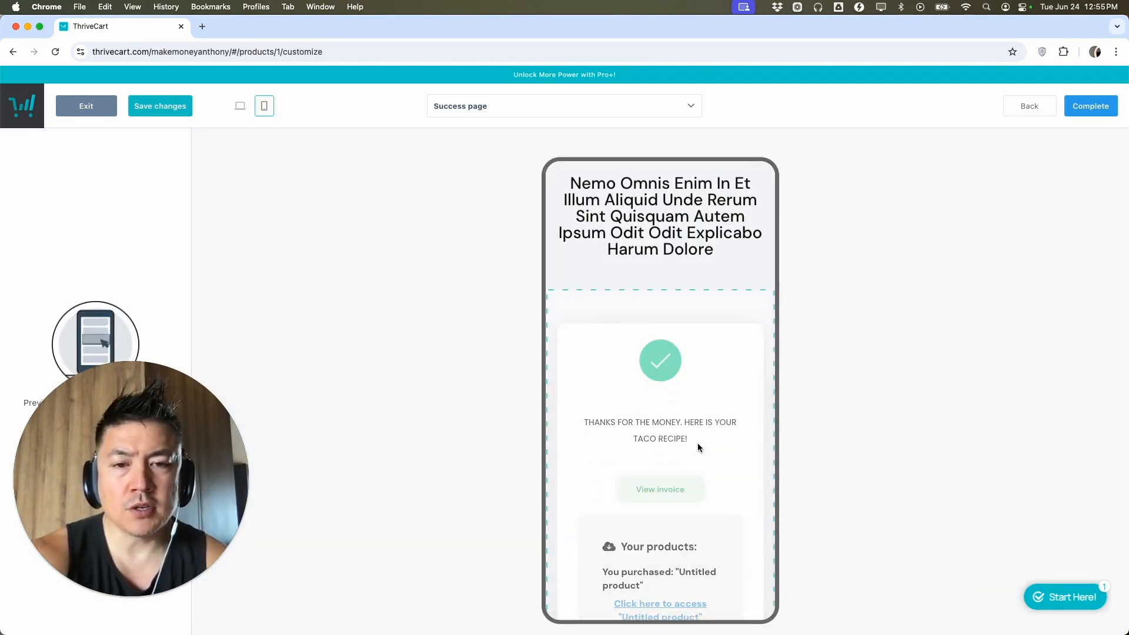
pyautogui.scroll(-2, 698, 443)
pyautogui.scroll(5, 694, 443)
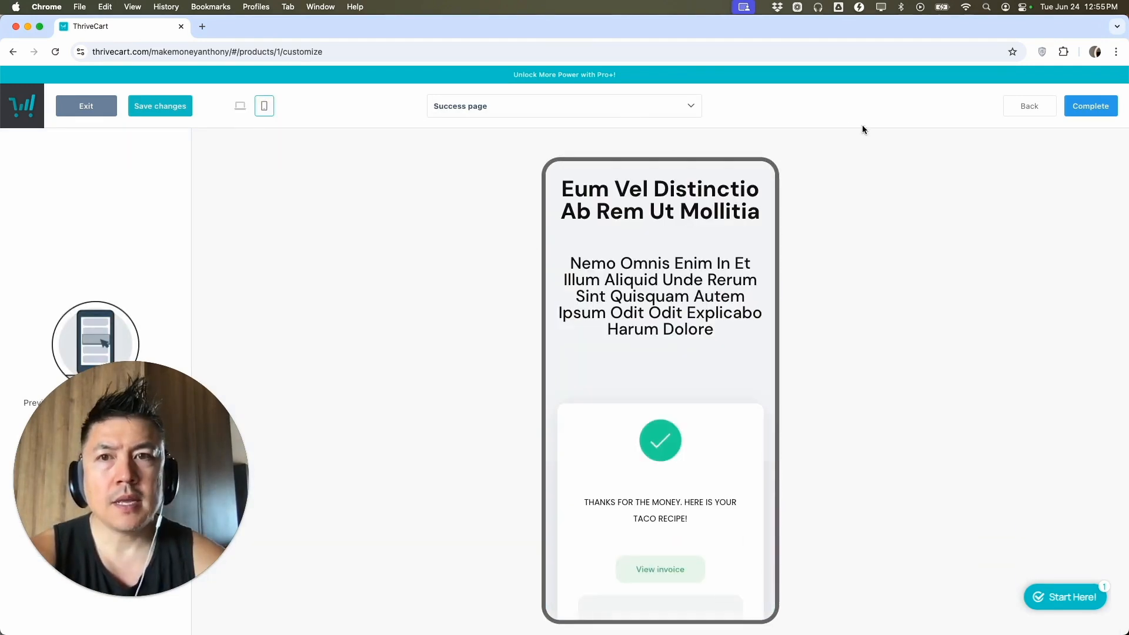
pyautogui.click(1092, 107)
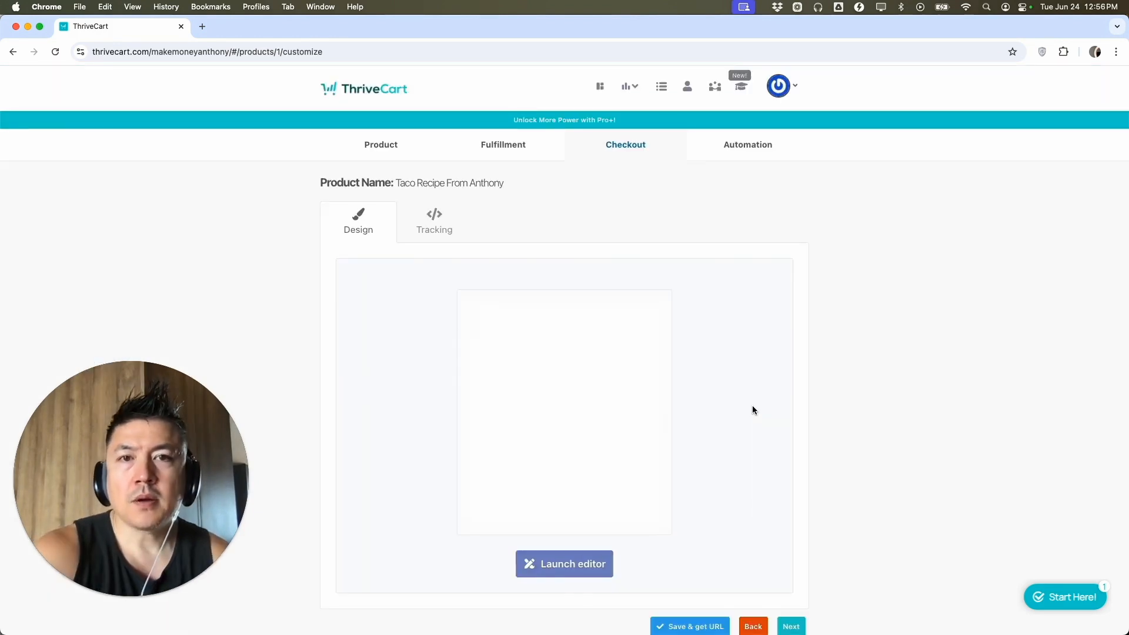
# Review the checkout's tracking services, trying Facebook tracking on and switching it back off.
pyautogui.click(433, 226)
pyautogui.scroll(-2, 488, 373)
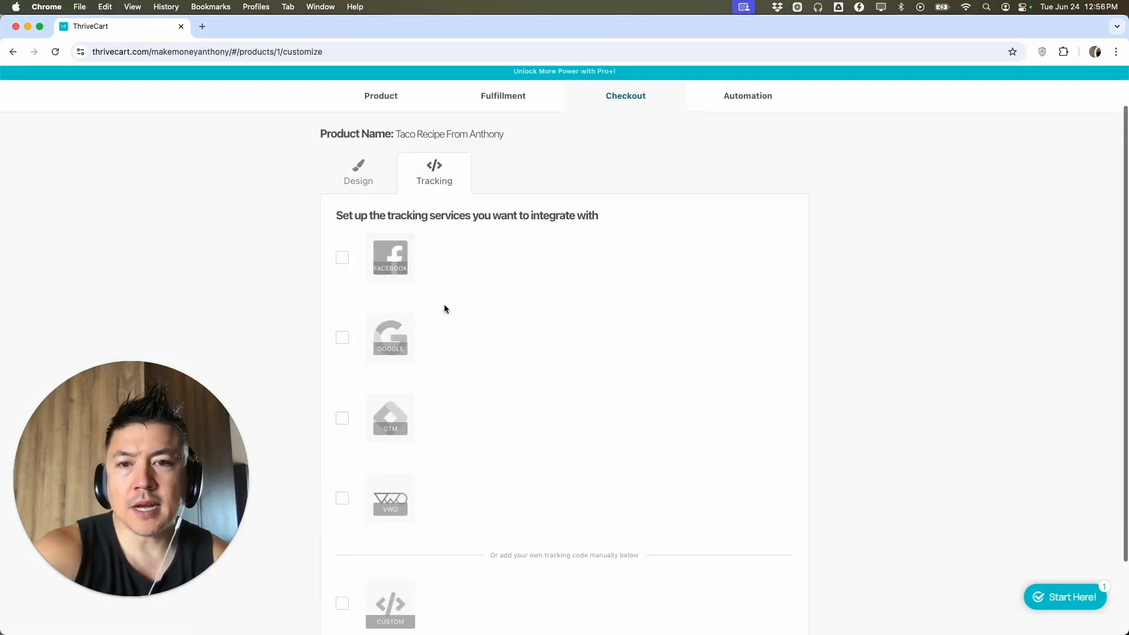
pyautogui.scroll(-2, 434, 398)
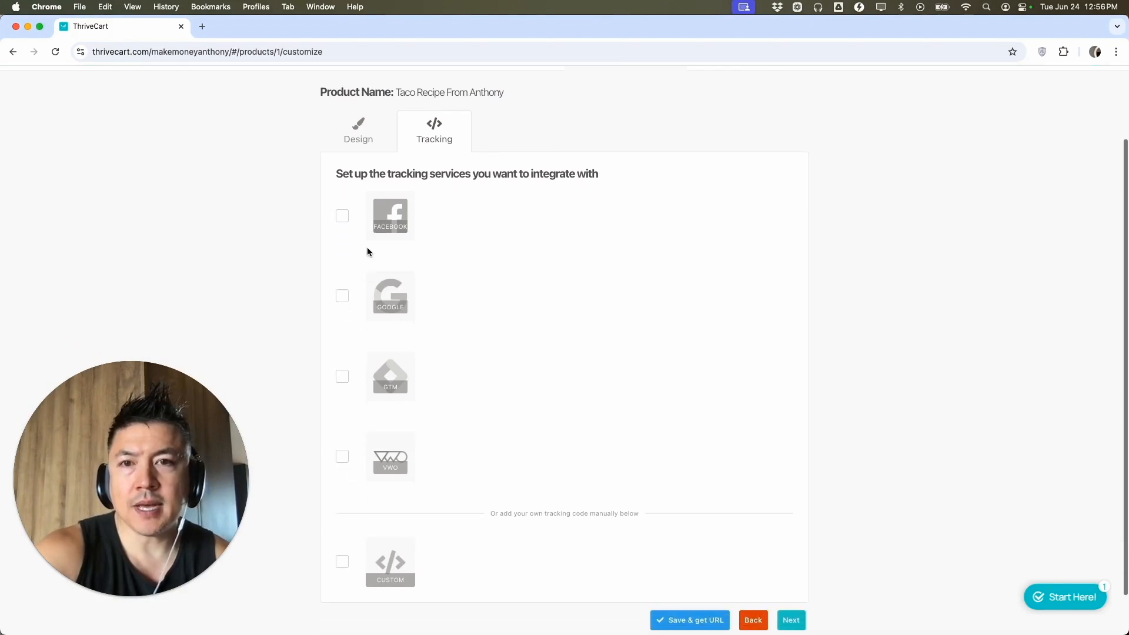
pyautogui.click(342, 215)
pyautogui.click(343, 216)
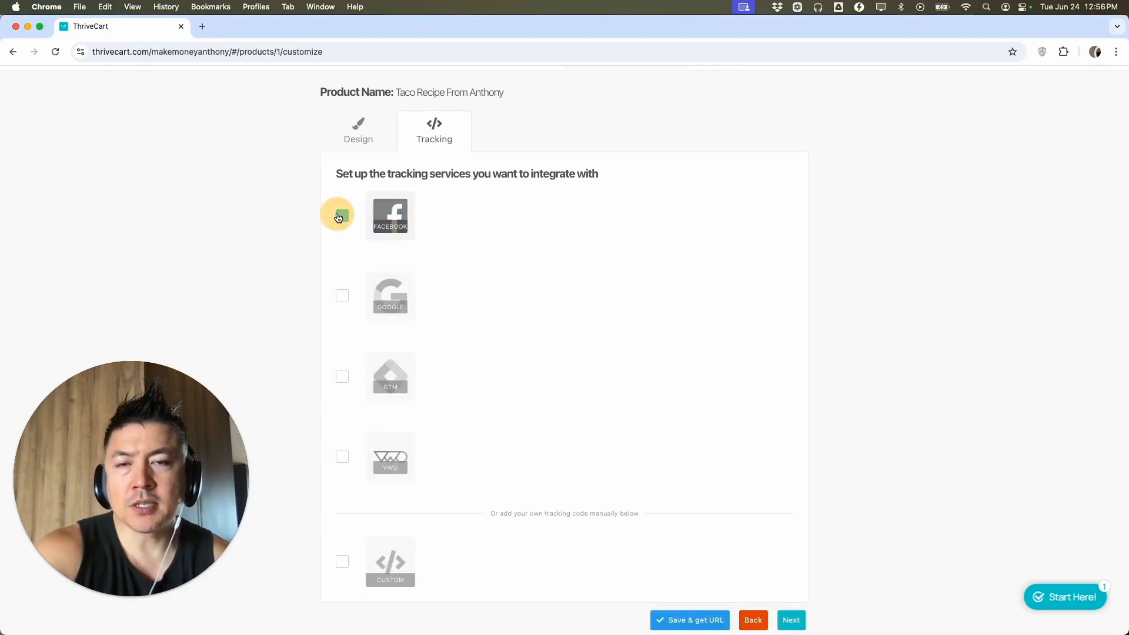
# Go to the automation settings without adding a rule, save the product and get its checkout URL.
pyautogui.scroll(2, 607, 177)
pyautogui.click(744, 147)
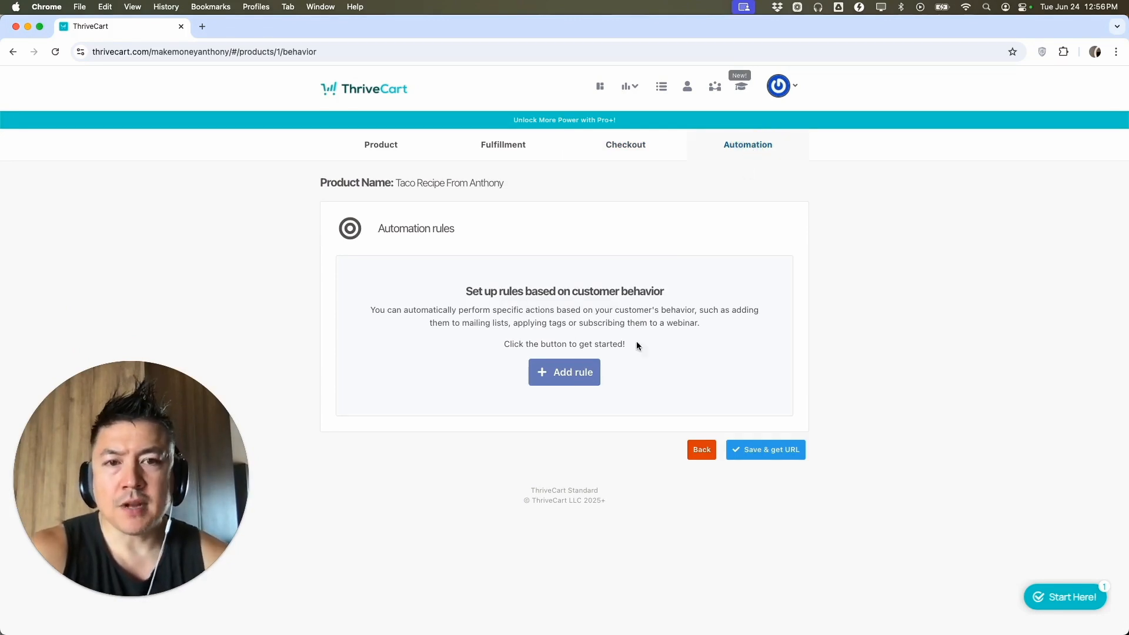
pyautogui.click(769, 451)
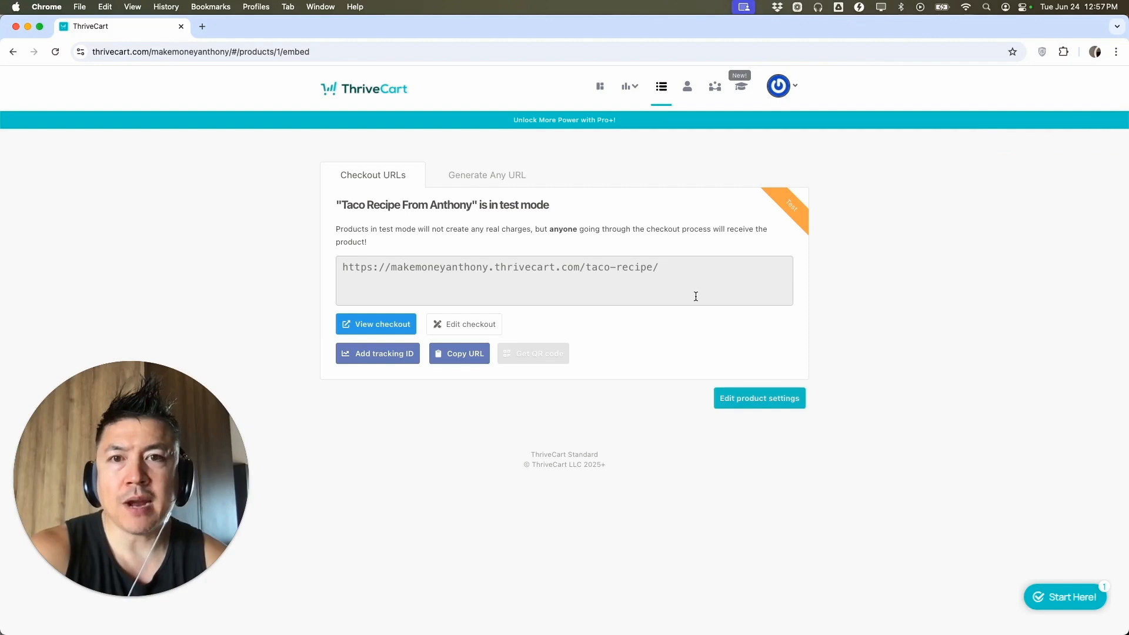
# Open the product's checkout URL in a new browser tab and examine the page's text, contact form and price.
pyautogui.click(453, 272)
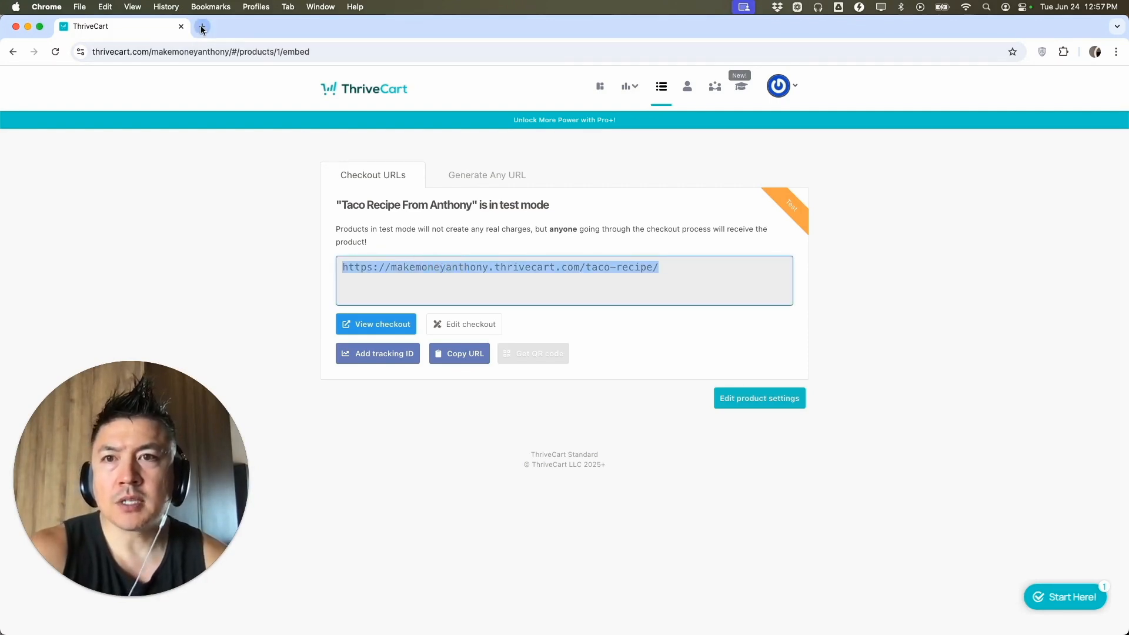
pyautogui.click(202, 27)
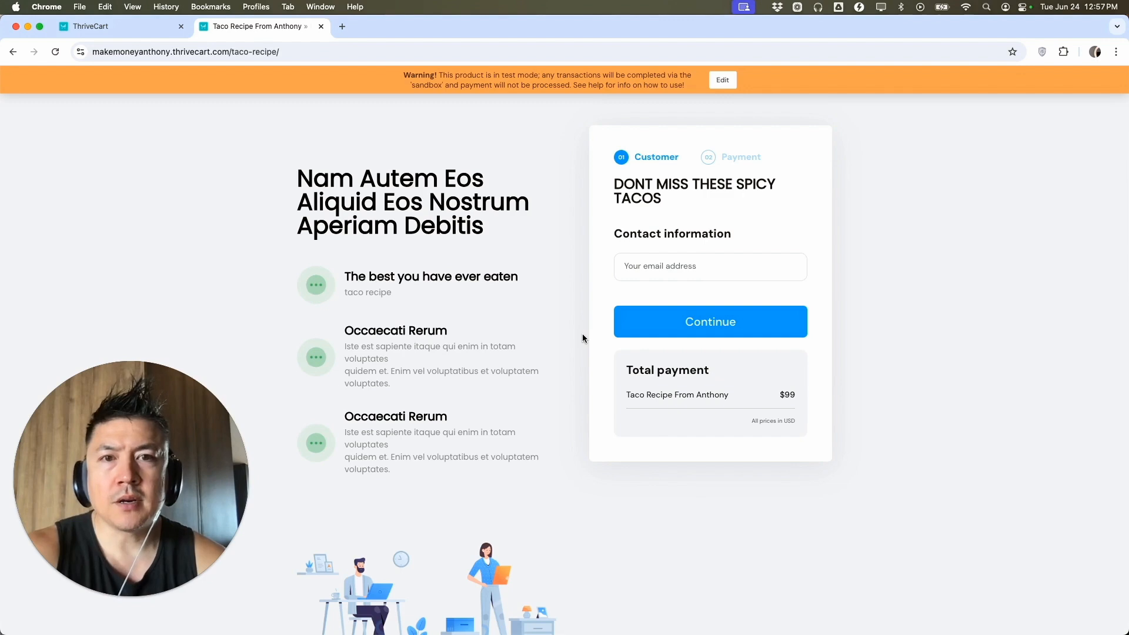
pyautogui.scroll(-1, 582, 338)
pyautogui.scroll(-2, 582, 338)
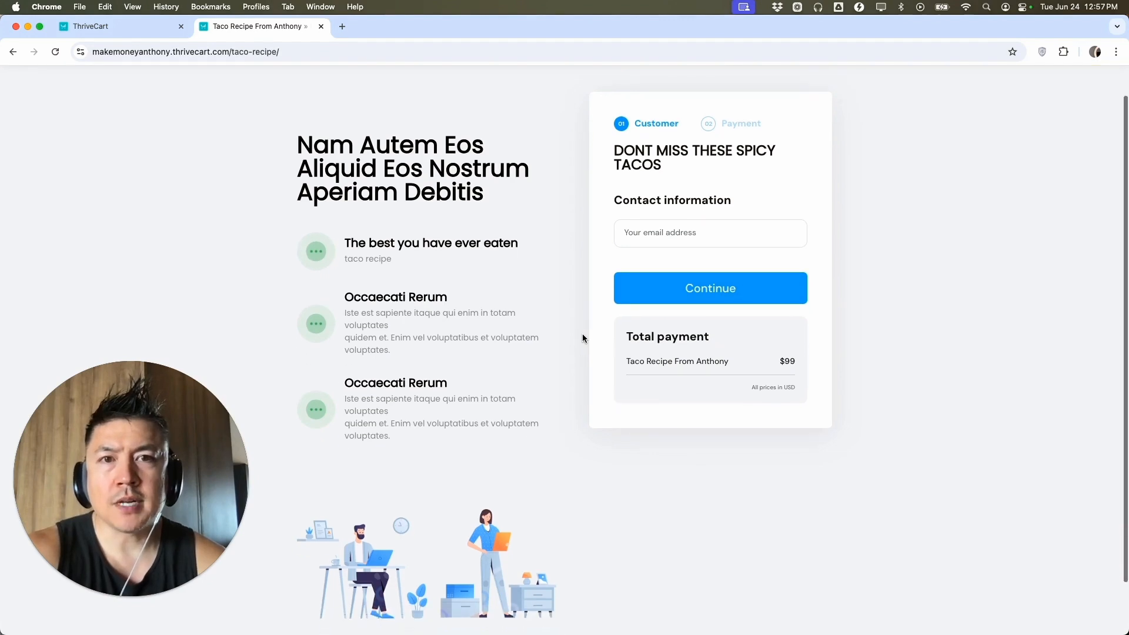
pyautogui.scroll(3, 582, 339)
pyautogui.moveTo(689, 196); pyautogui.dragTo(624, 182)
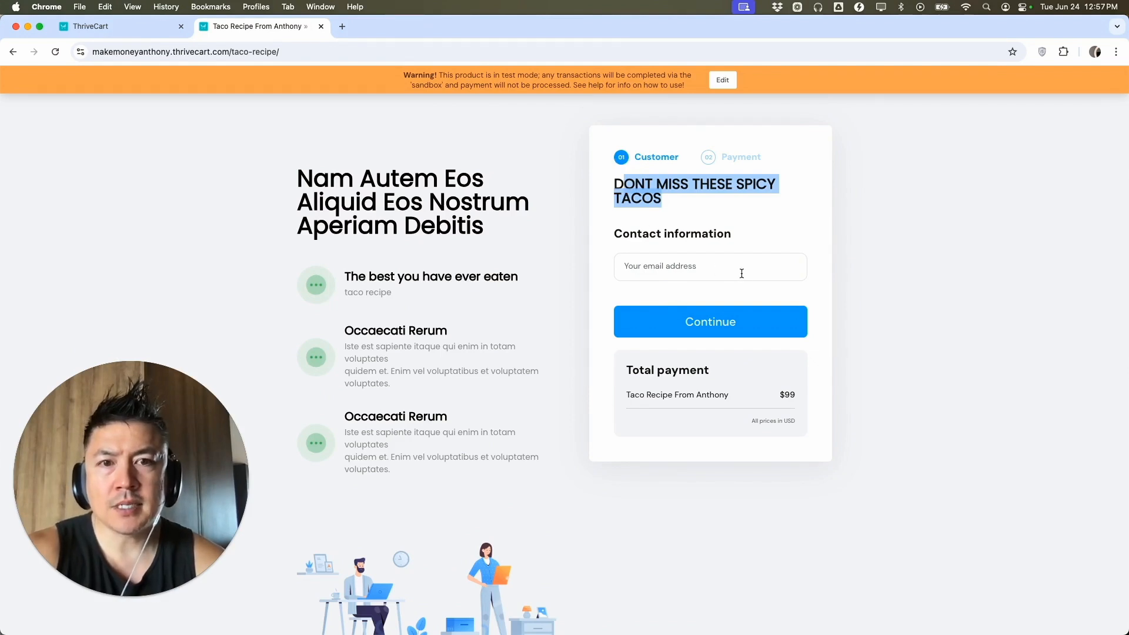
pyautogui.doubleClick(787, 394)
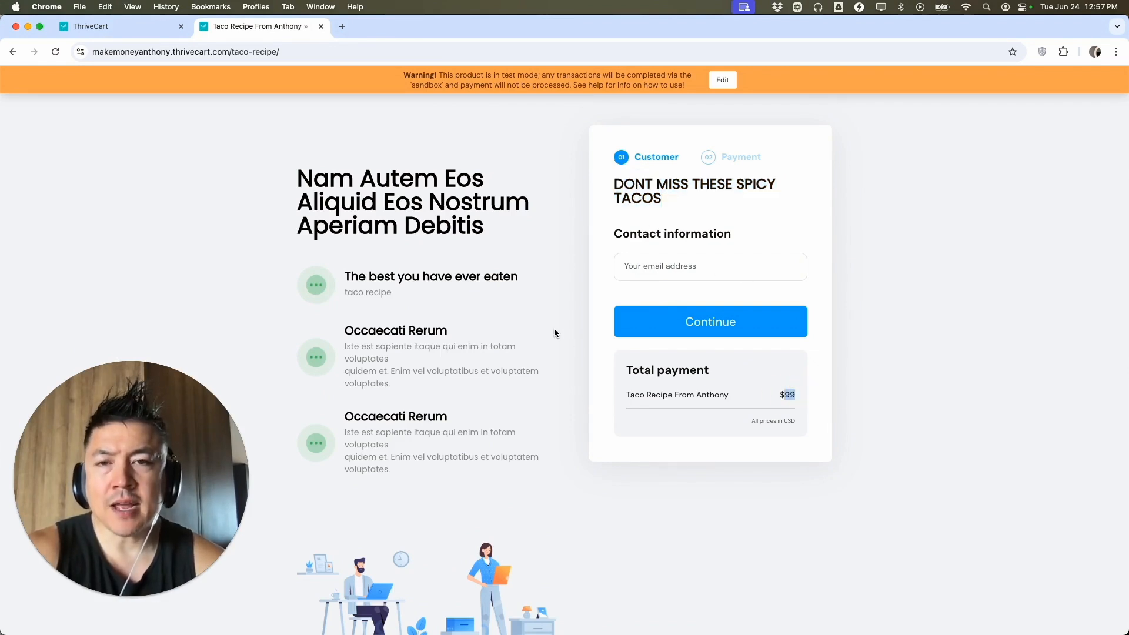
pyautogui.scroll(-3, 542, 312)
pyautogui.scroll(3, 542, 312)
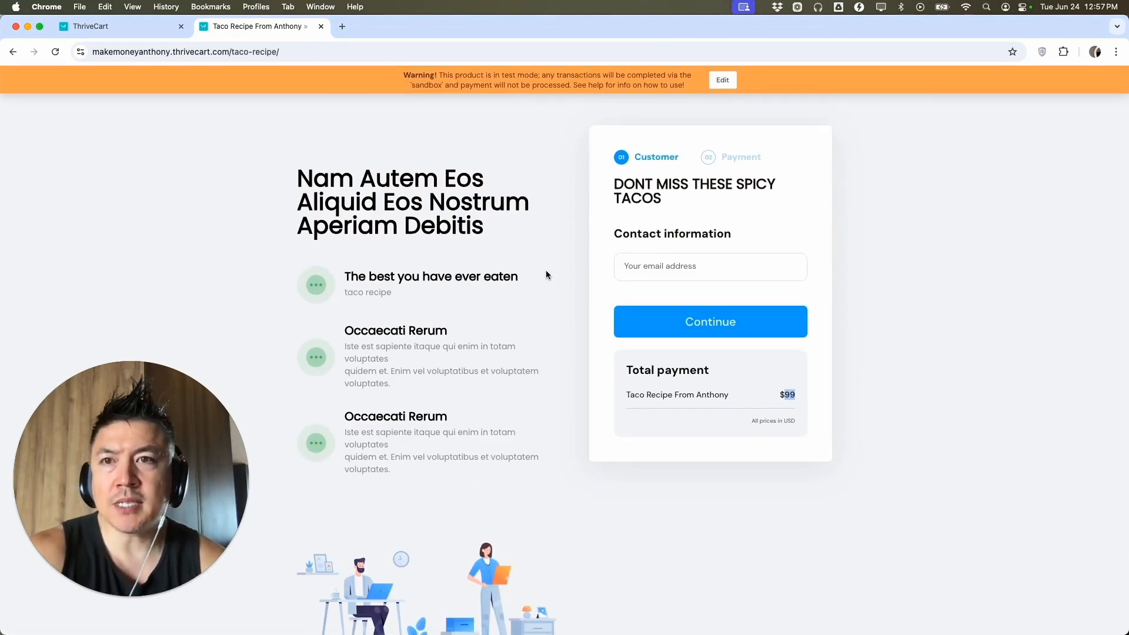
pyautogui.scroll(-3, 548, 267)
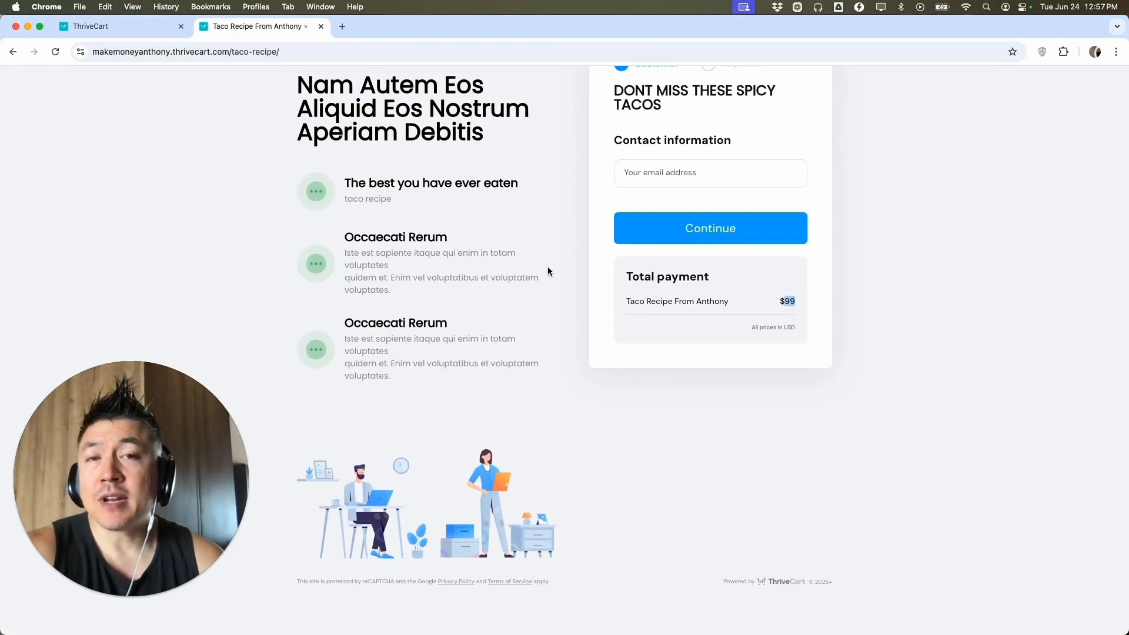